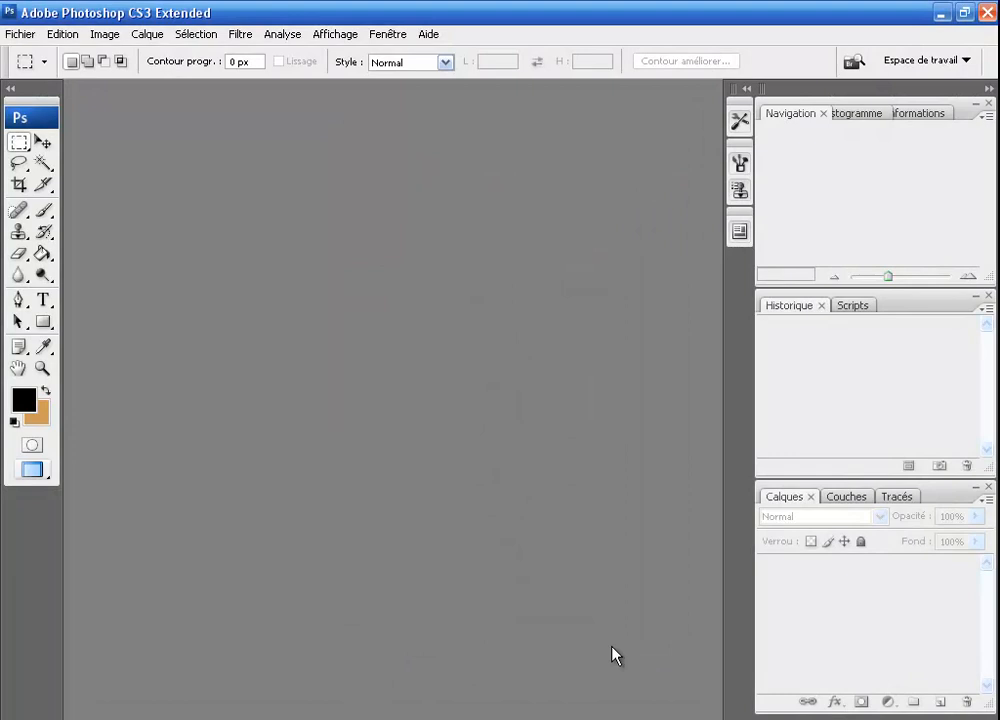
Open the Voiture image and draw a black rectangular shape layer over the central part of the car.
key(ctrl+o)
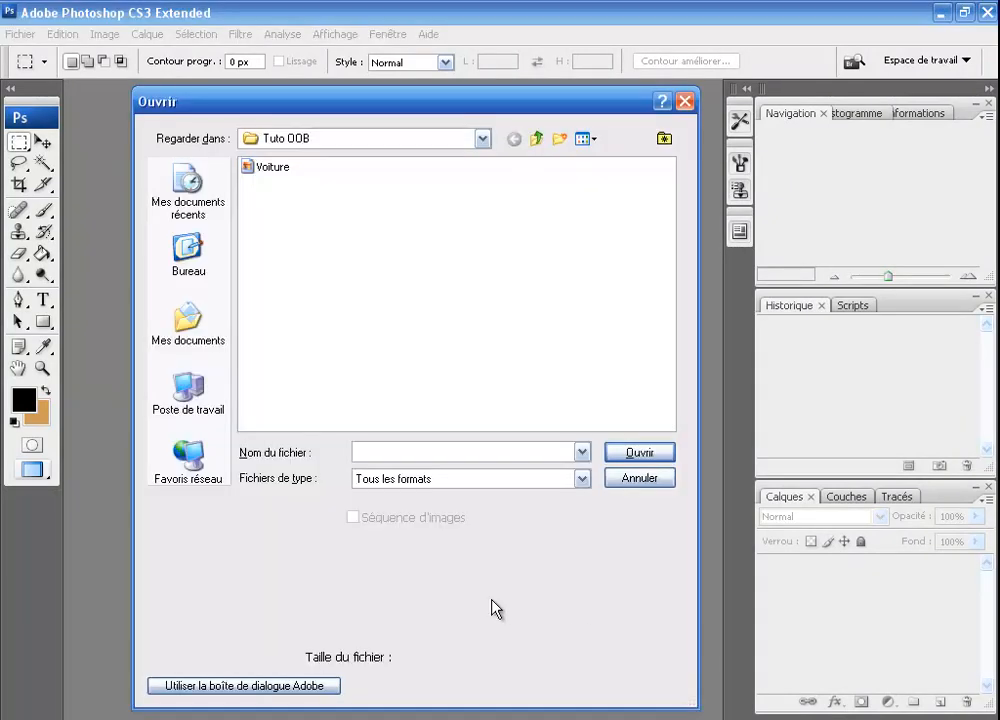
double_click(248, 166)
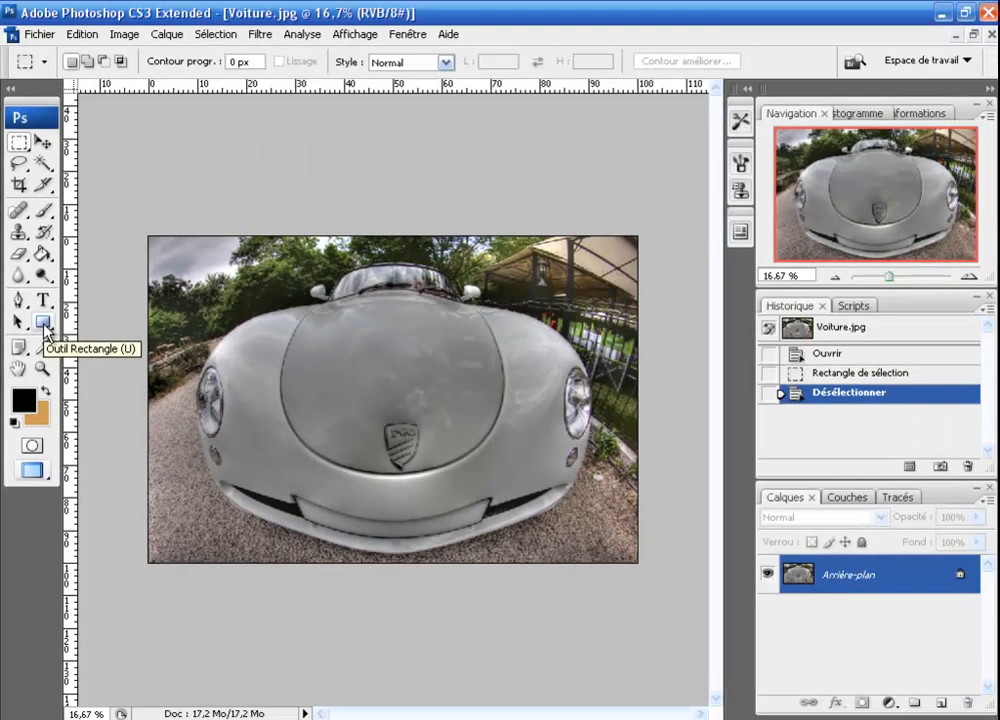
click(238, 390)
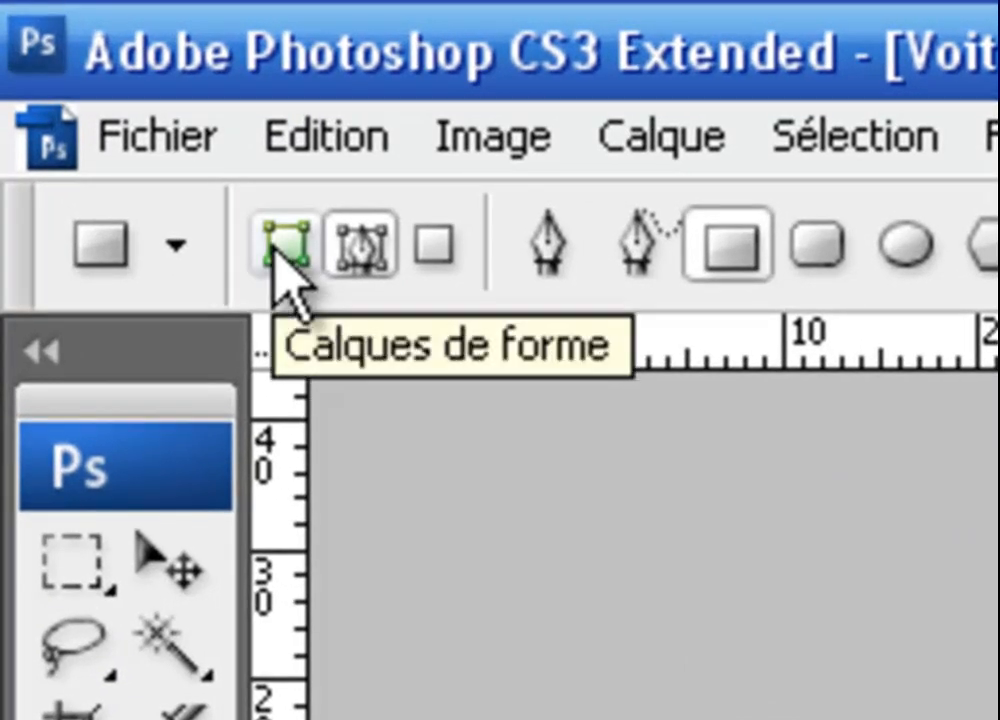
click(201, 176)
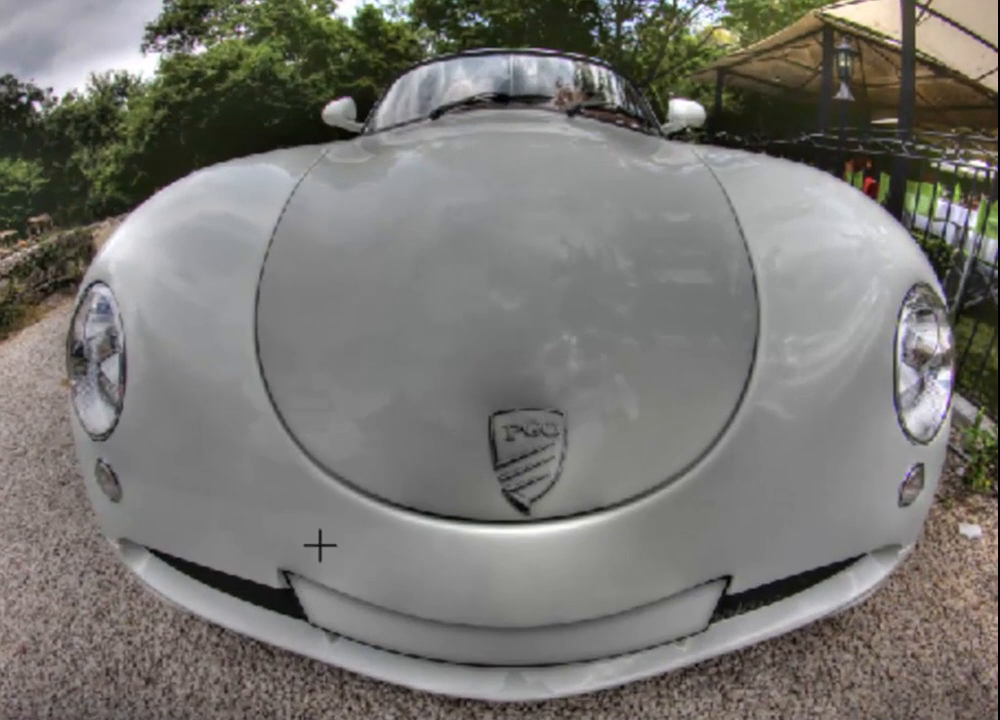
drag(122, 44, 840, 633)
key(alt+BackSpace)
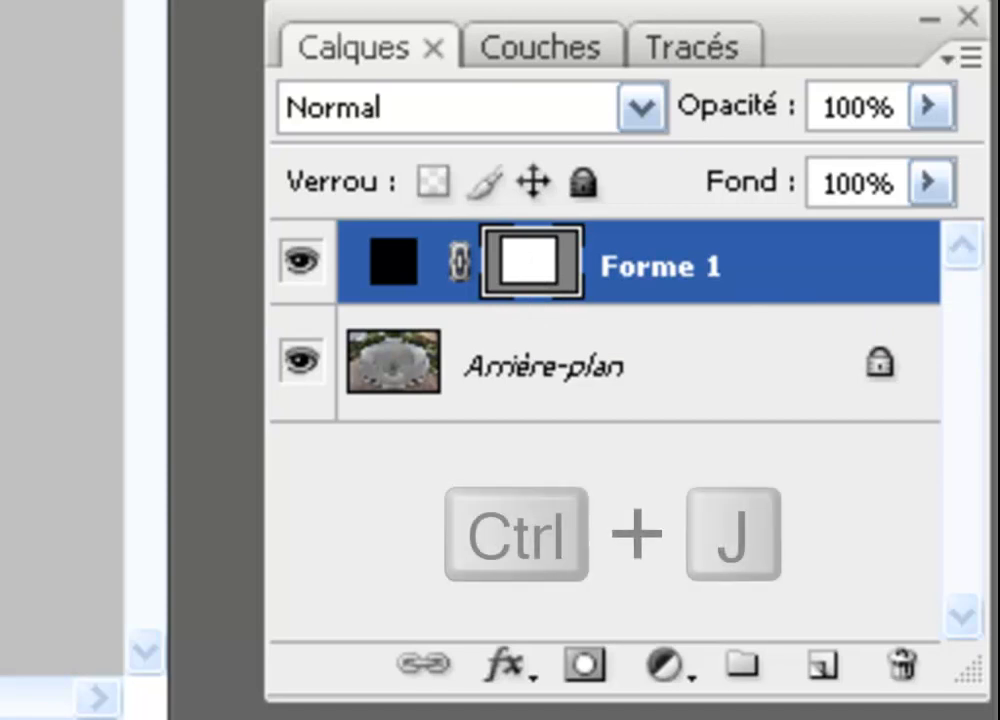
Duplicate the rectangle shape layer, naming the upper copy "Cadre blanc" and the lower one "fond noir".
key(ctrl+j)
double_click(725, 267)
text(Cadre blanc)
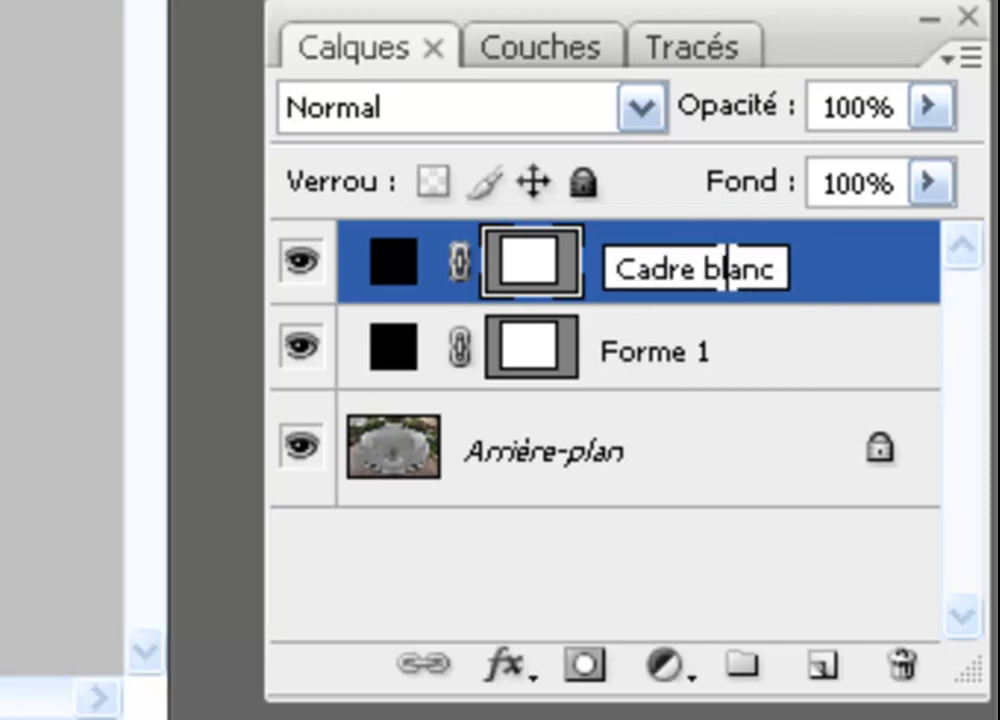
double_click(658, 330)
text(fond noir)
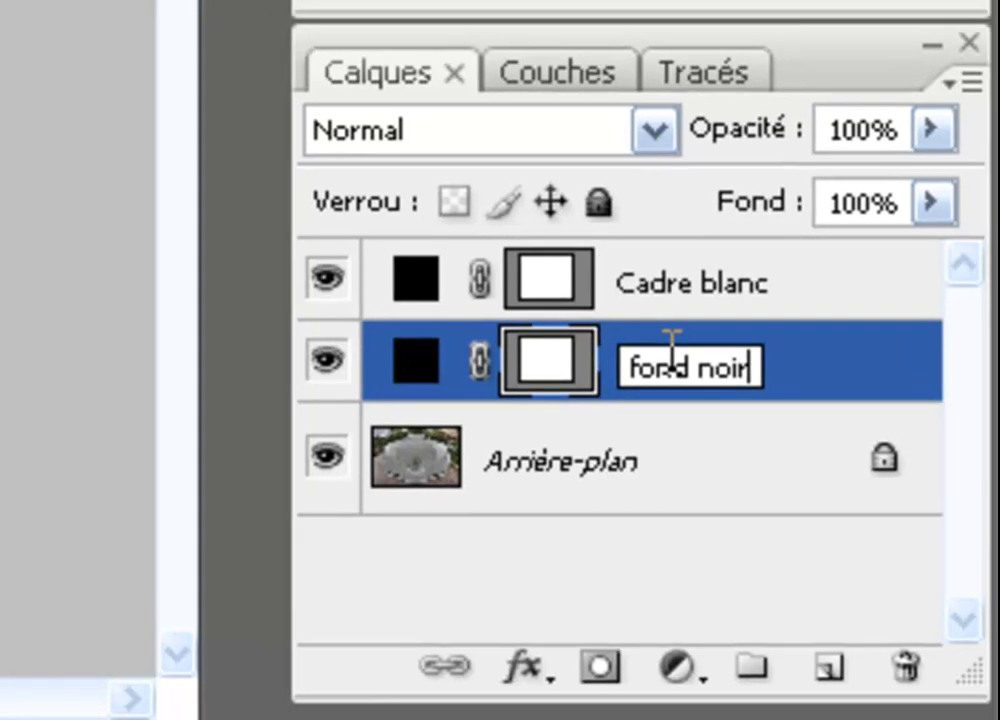
key(Return)
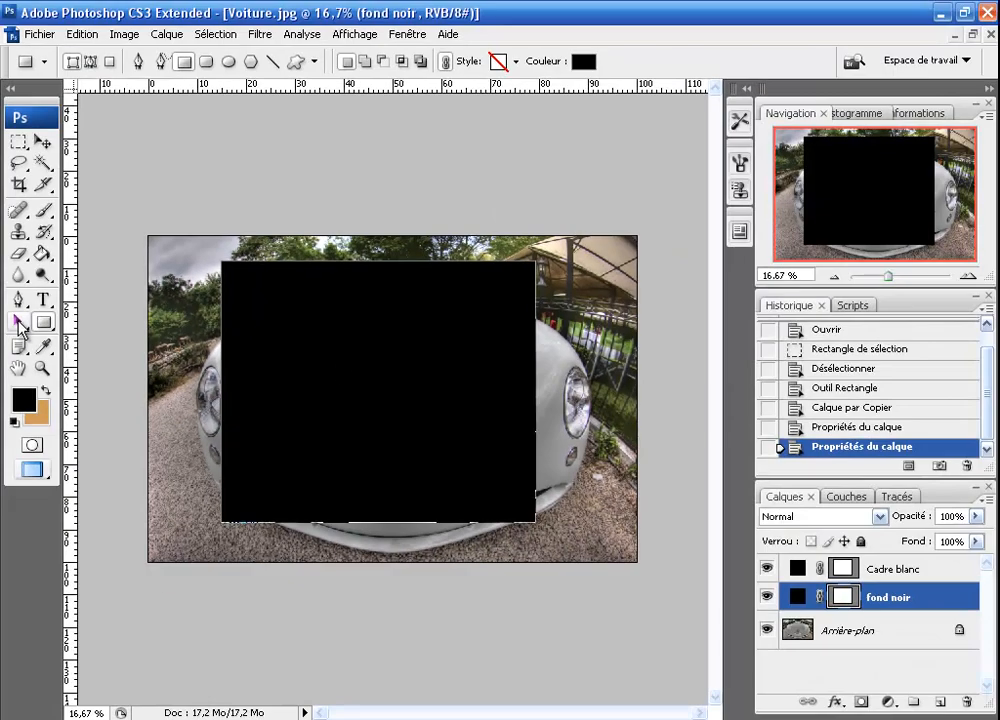
Select the rectangle path of the fond noir layer and set it to subtract from the shape area.
click(110, 366)
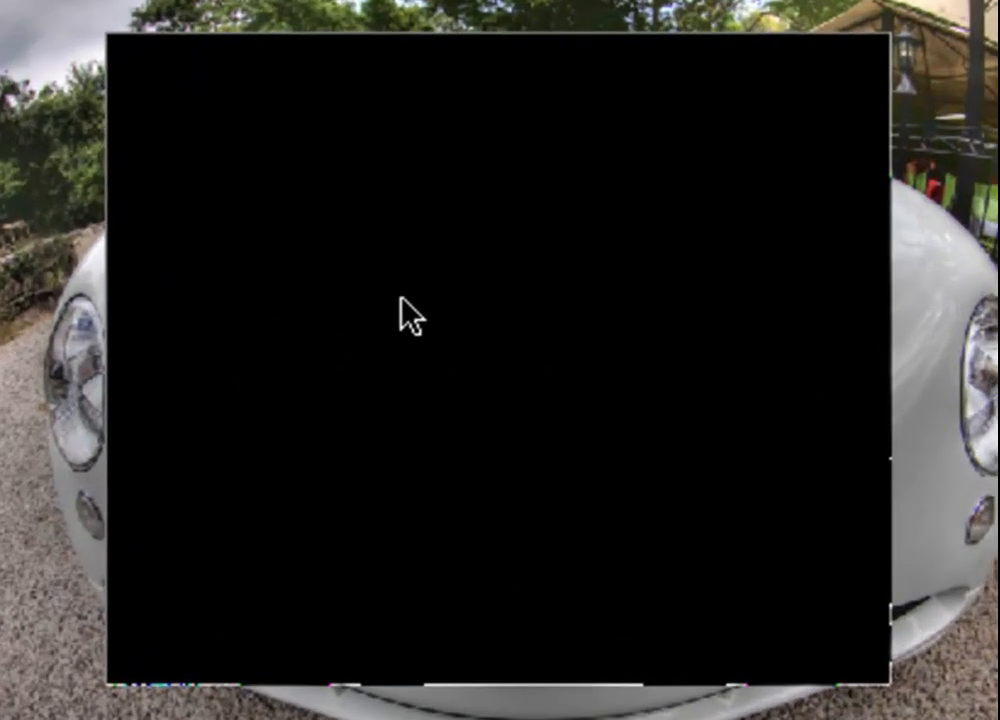
click(400, 298)
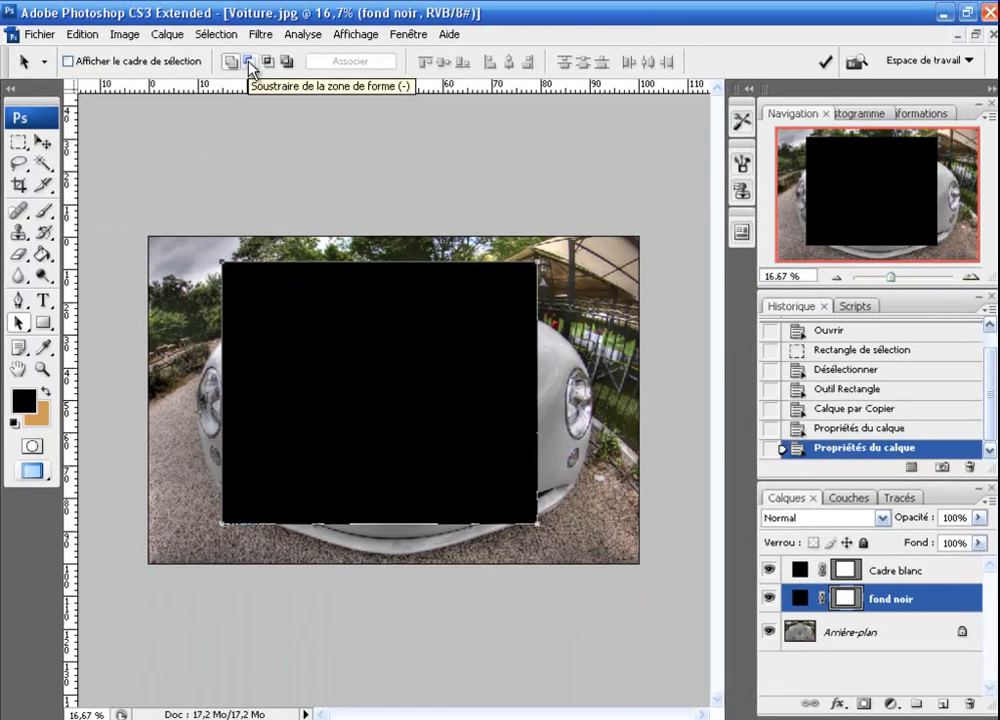
click(250, 62)
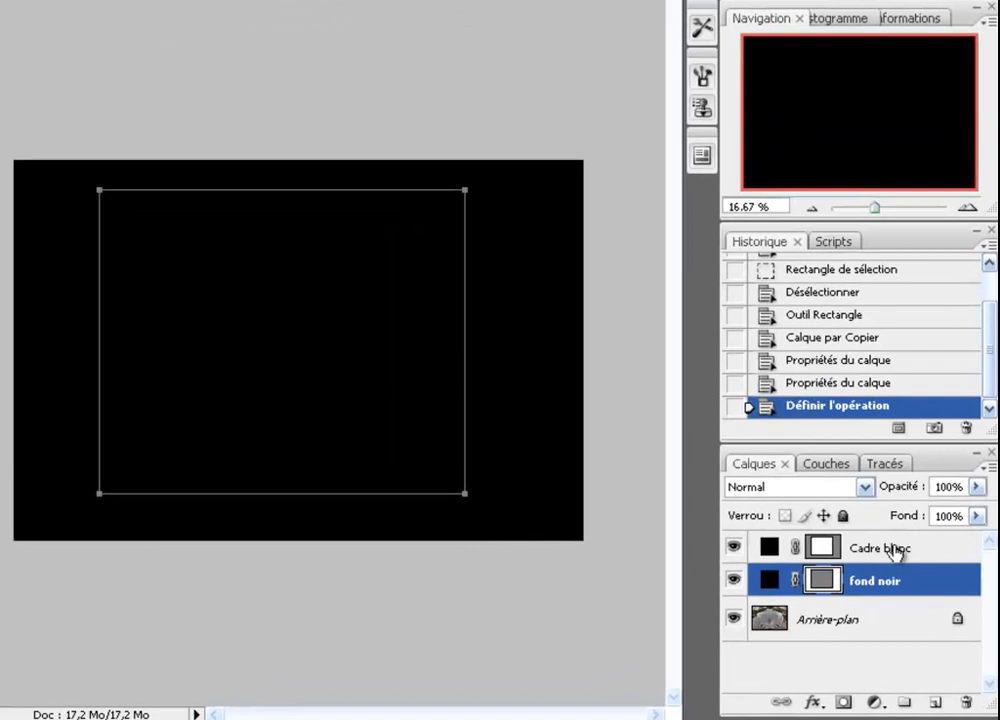
Add a white Contour (stroke) layer style to the Cadre blanc layer.
click(888, 551)
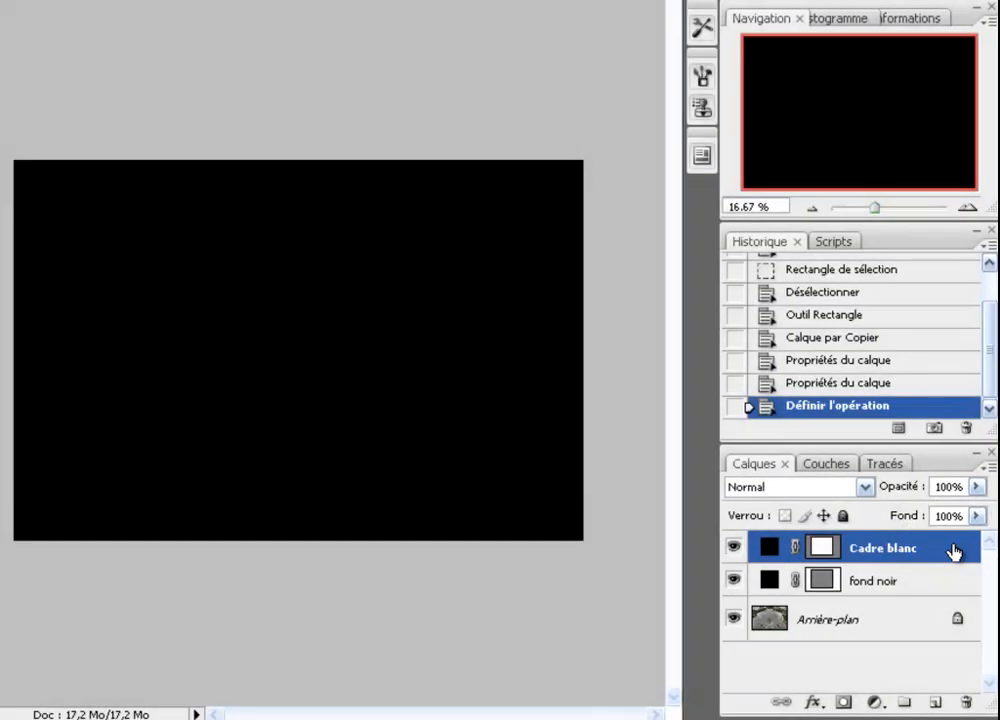
double_click(955, 549)
drag(800, 284, 622, 125)
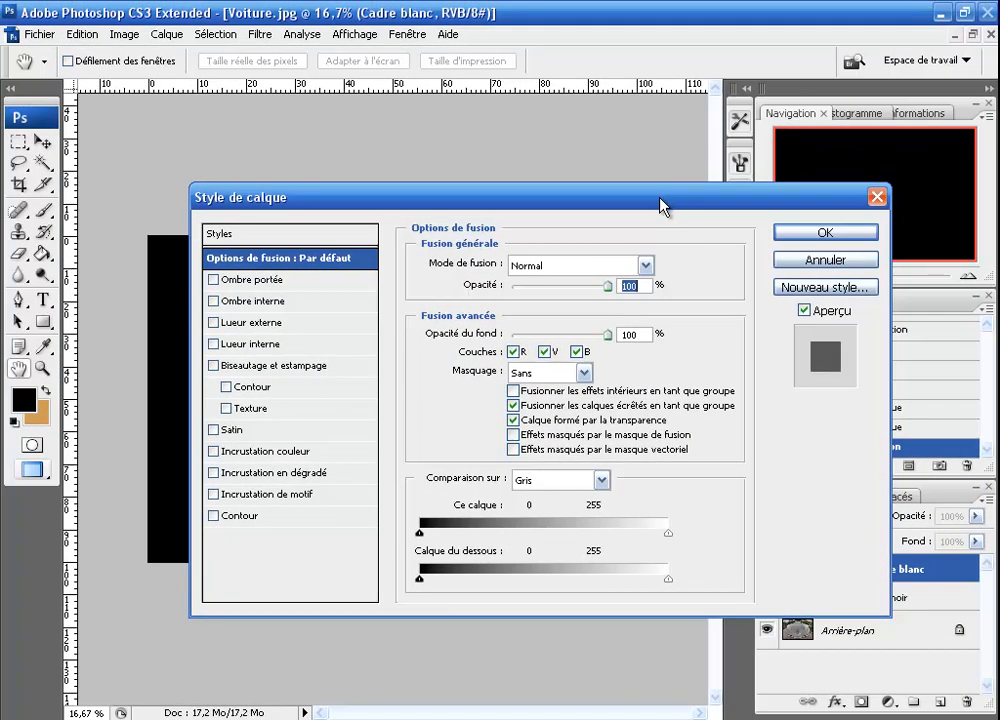
drag(655, 205, 710, 122)
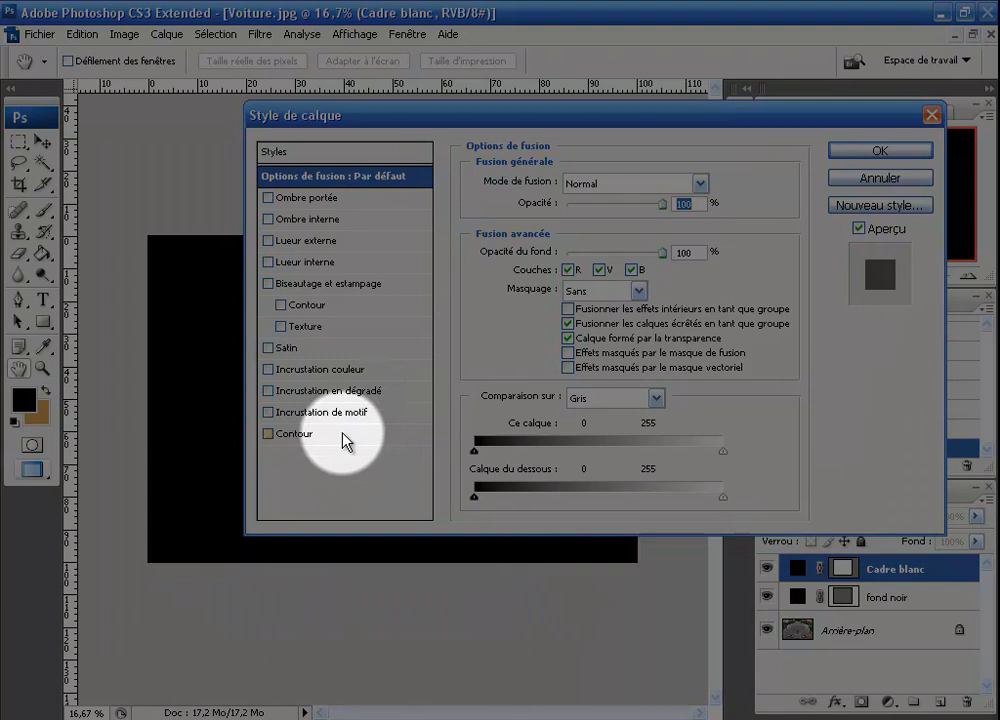
click(343, 435)
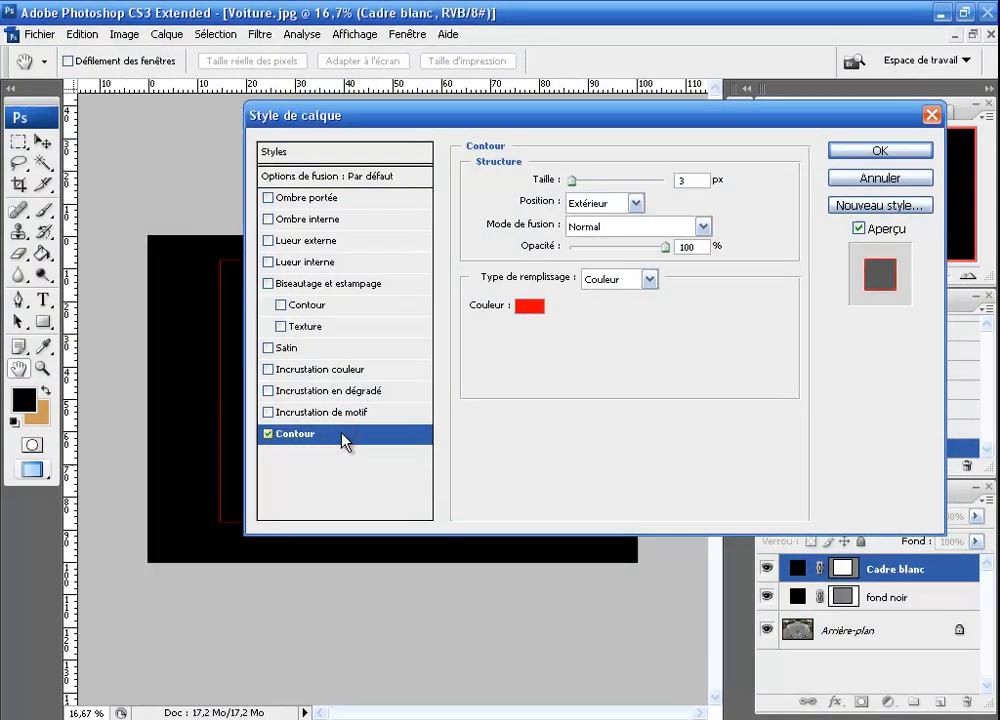
click(529, 305)
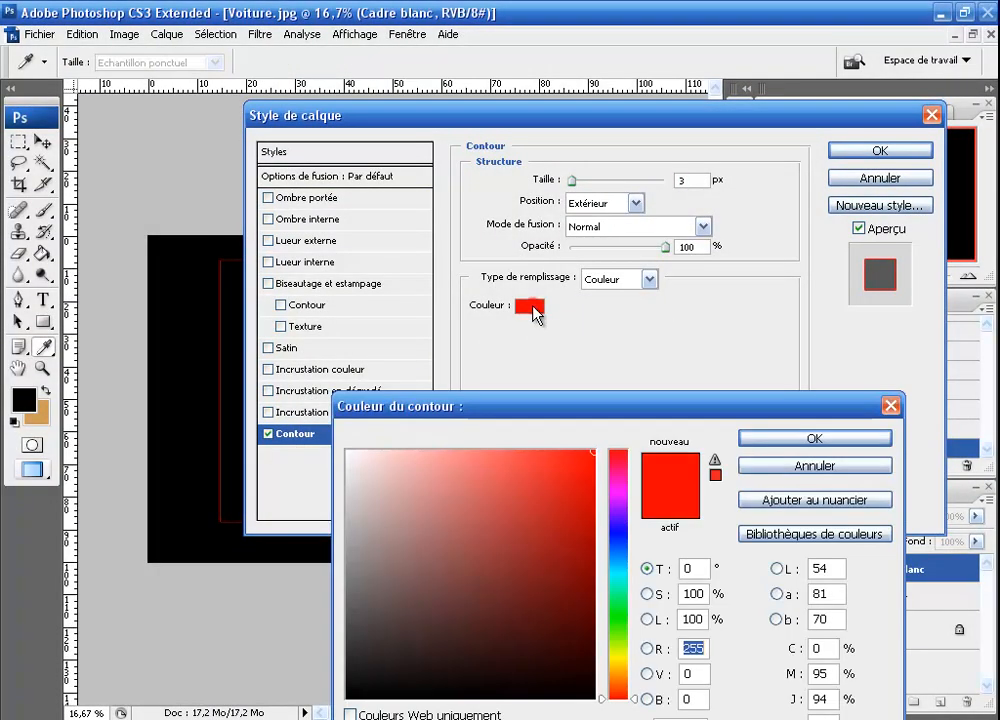
click(396, 492)
drag(425, 531, 347, 451)
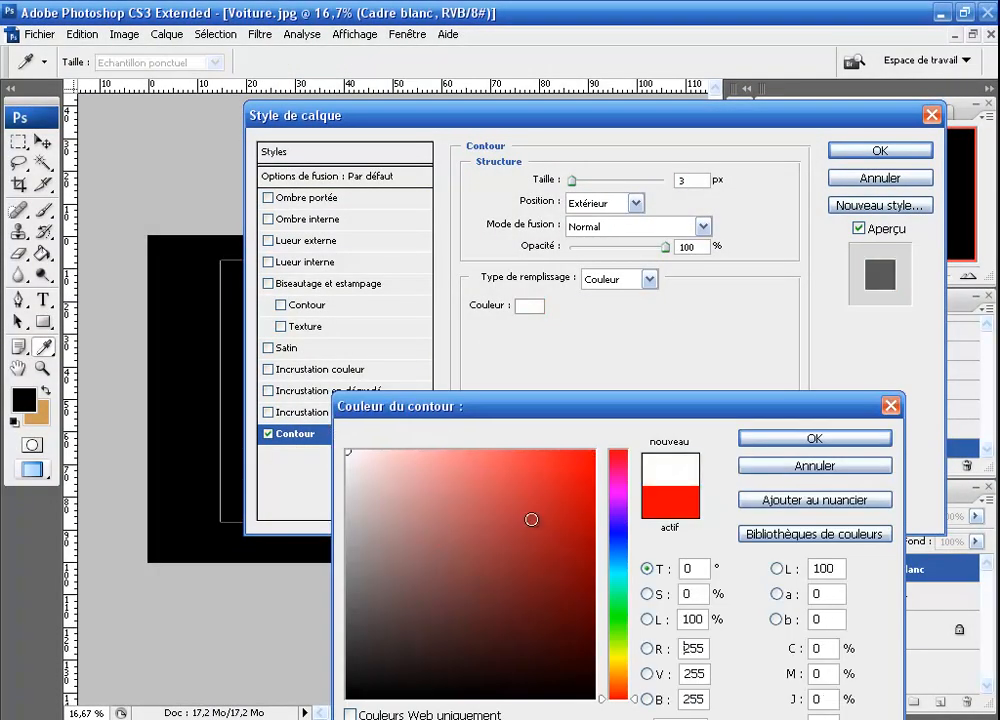
click(768, 440)
drag(600, 122, 615, 84)
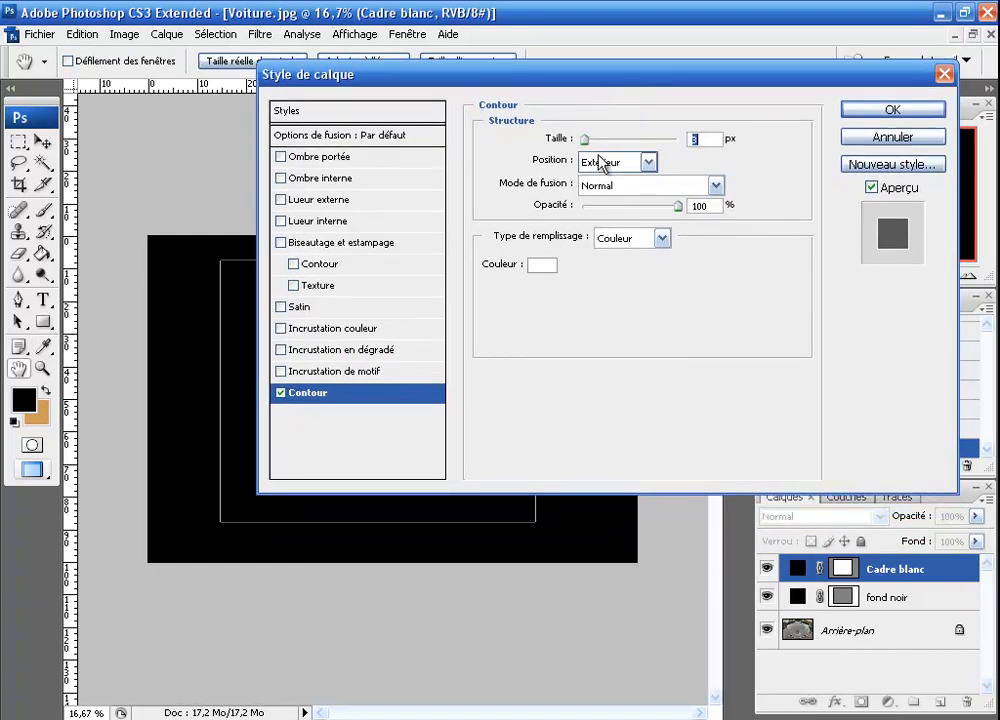
Set the stroke's position to Intérieur and its size to 43 px, and apply the layer style.
click(647, 160)
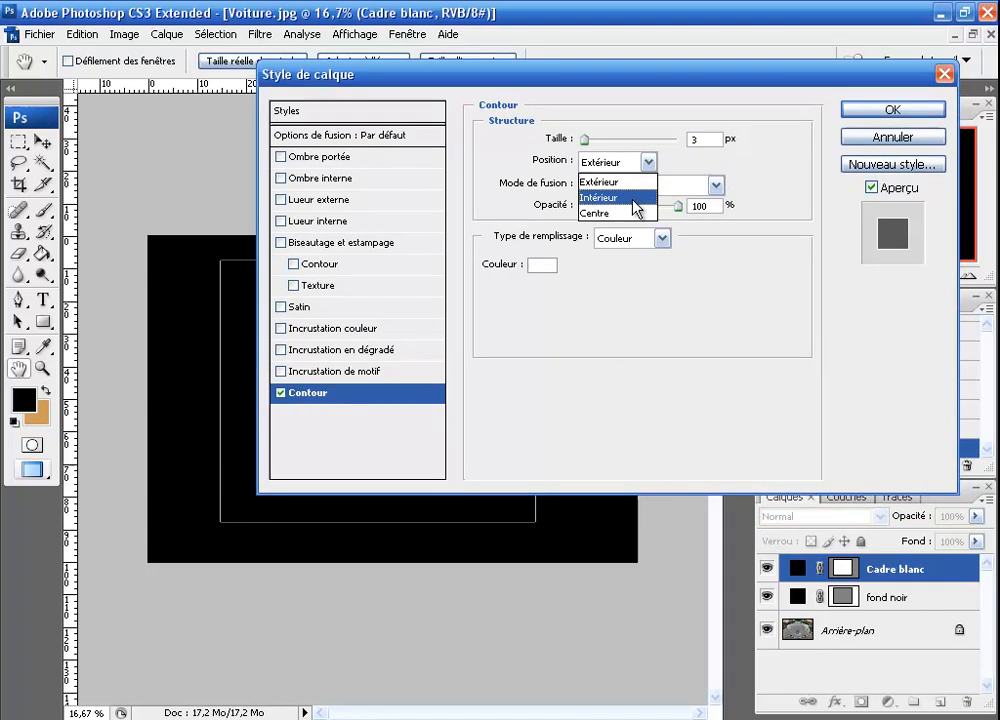
click(632, 198)
drag(588, 141, 605, 142)
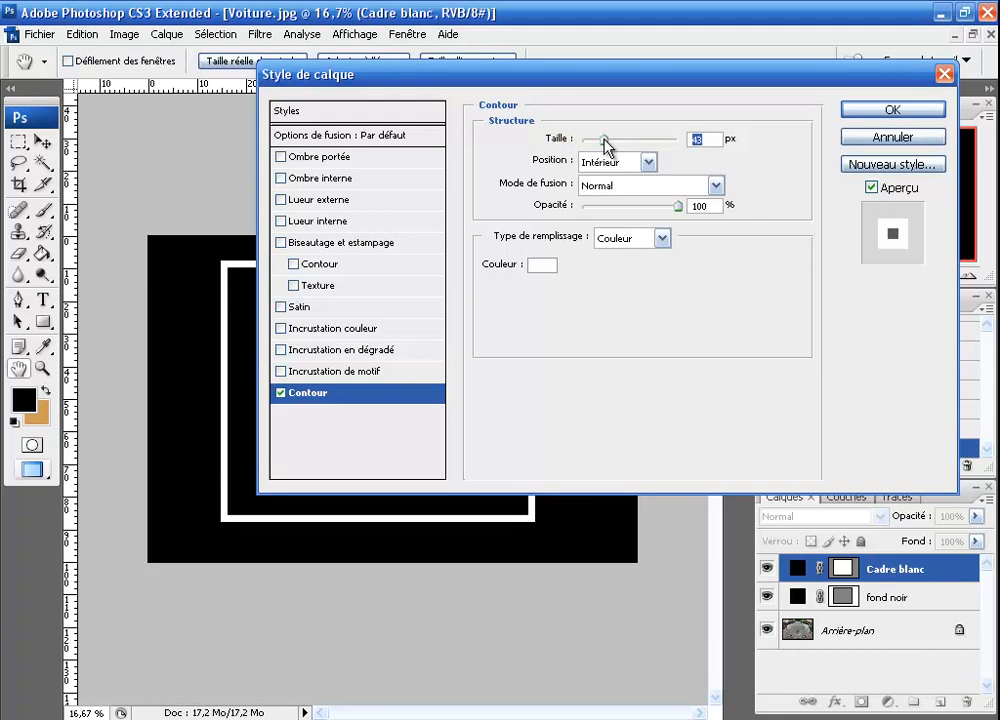
drag(668, 80, 800, 495)
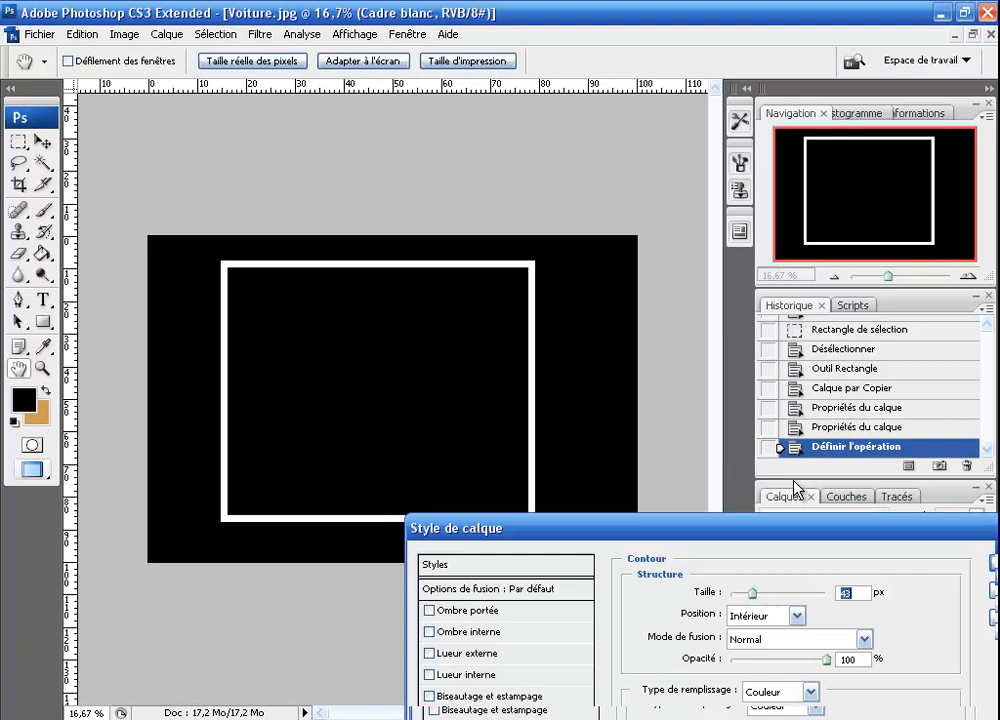
drag(813, 526, 673, 139)
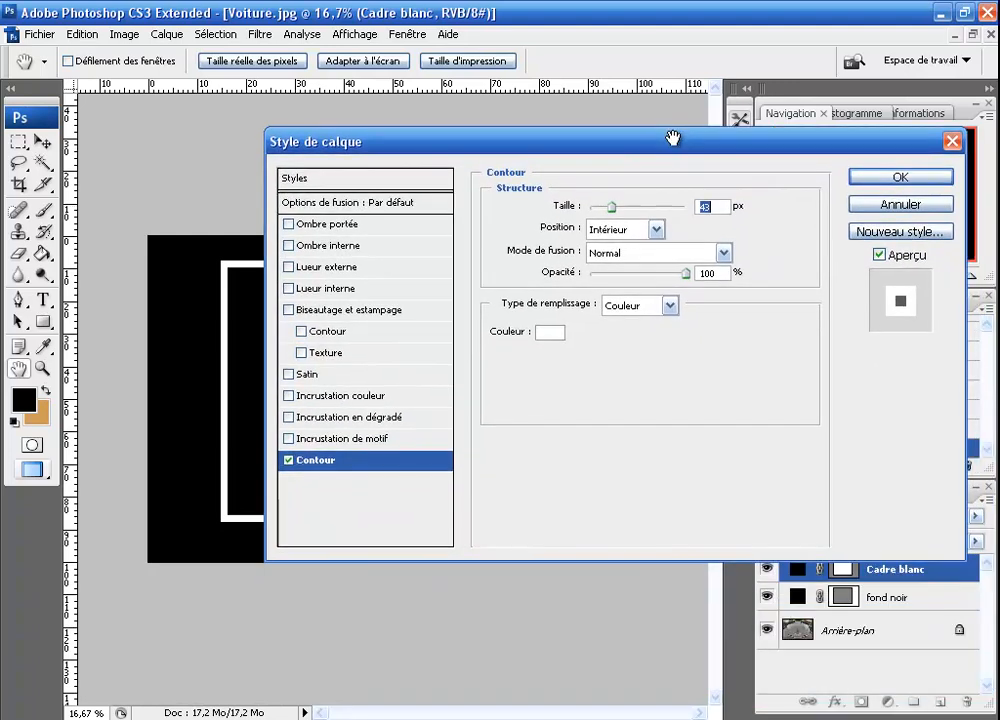
click(873, 187)
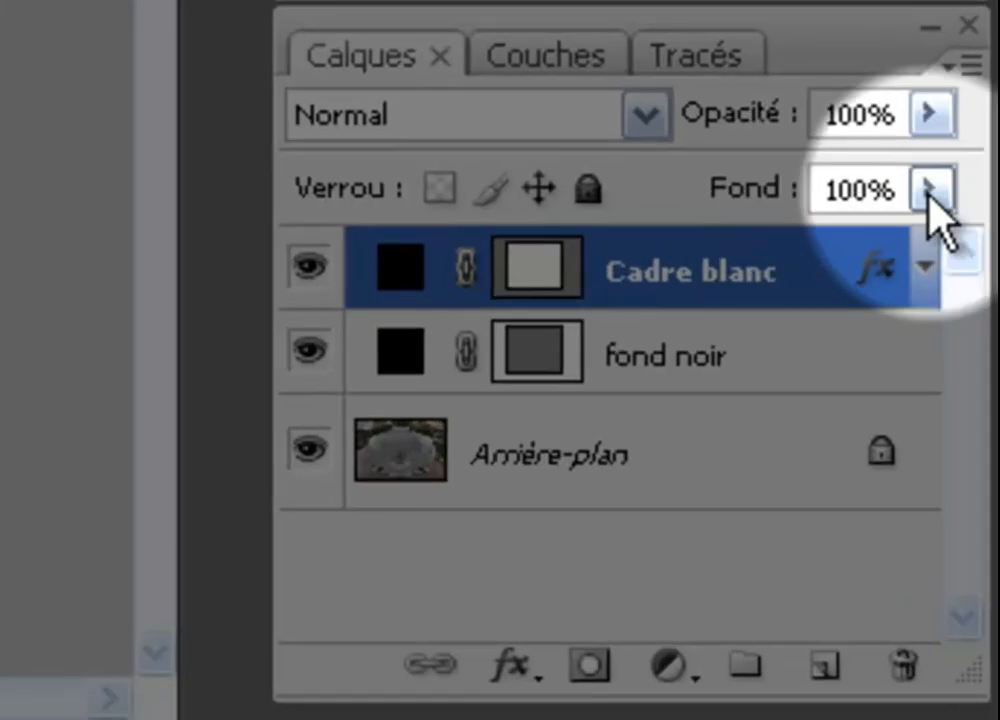
Reduce the fill opacity of the Cadre blanc layer to 0% and deselect the layers.
click(988, 541)
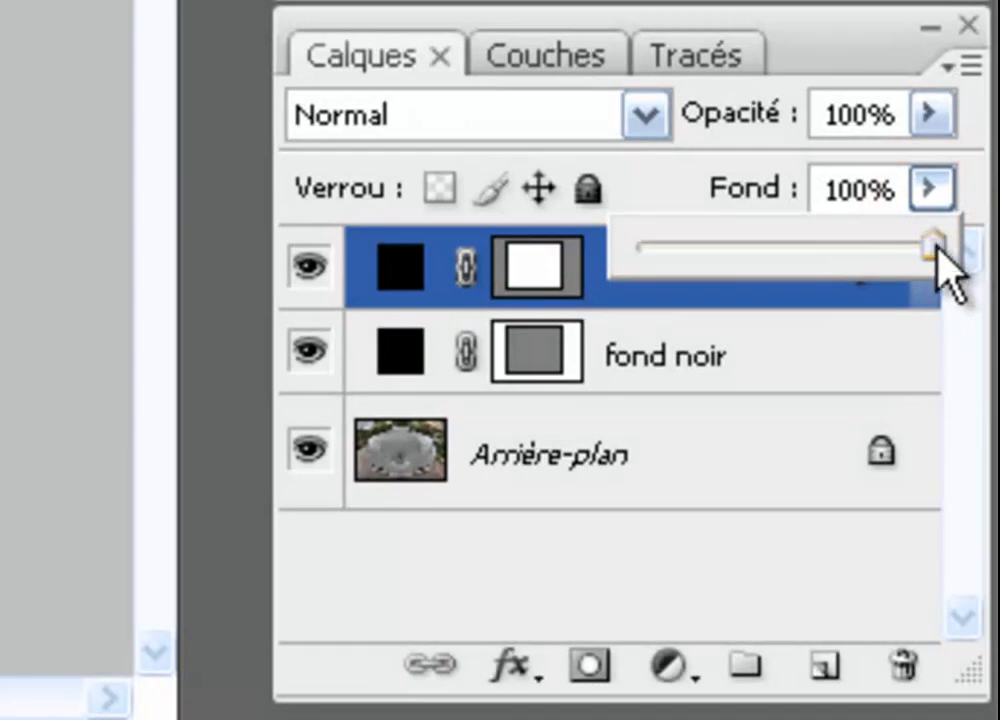
drag(938, 241, 878, 572)
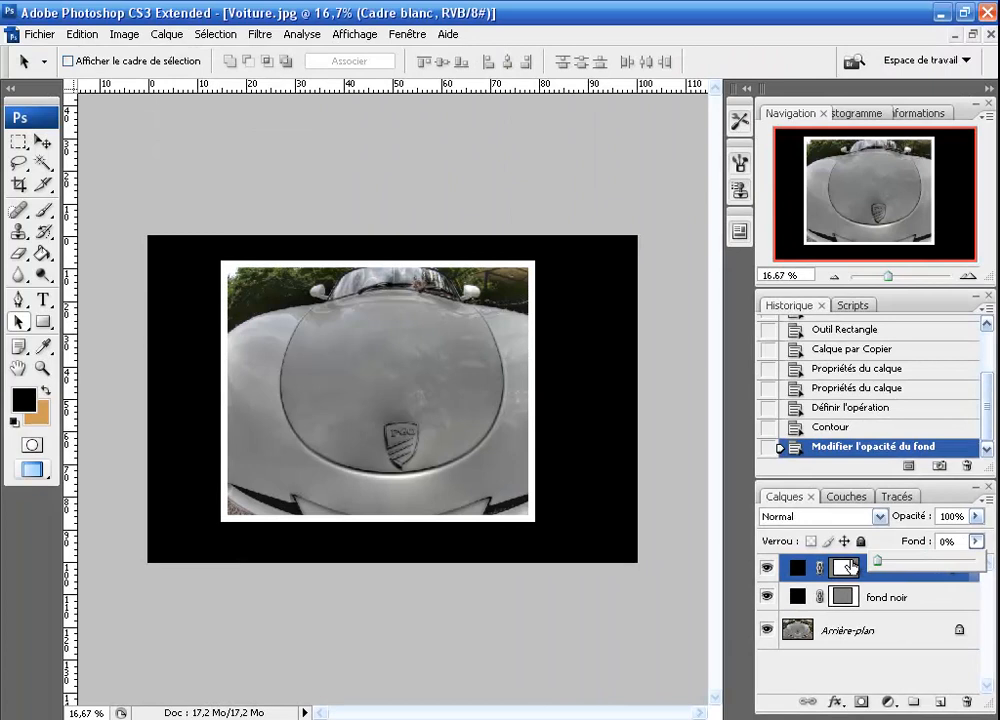
click(907, 547)
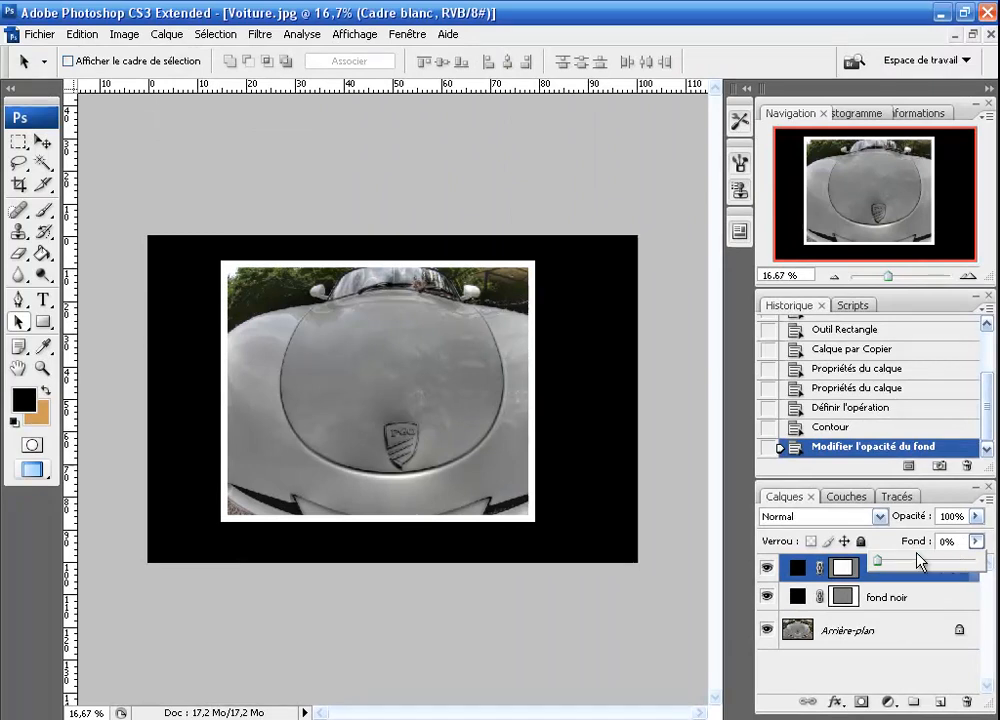
click(848, 669)
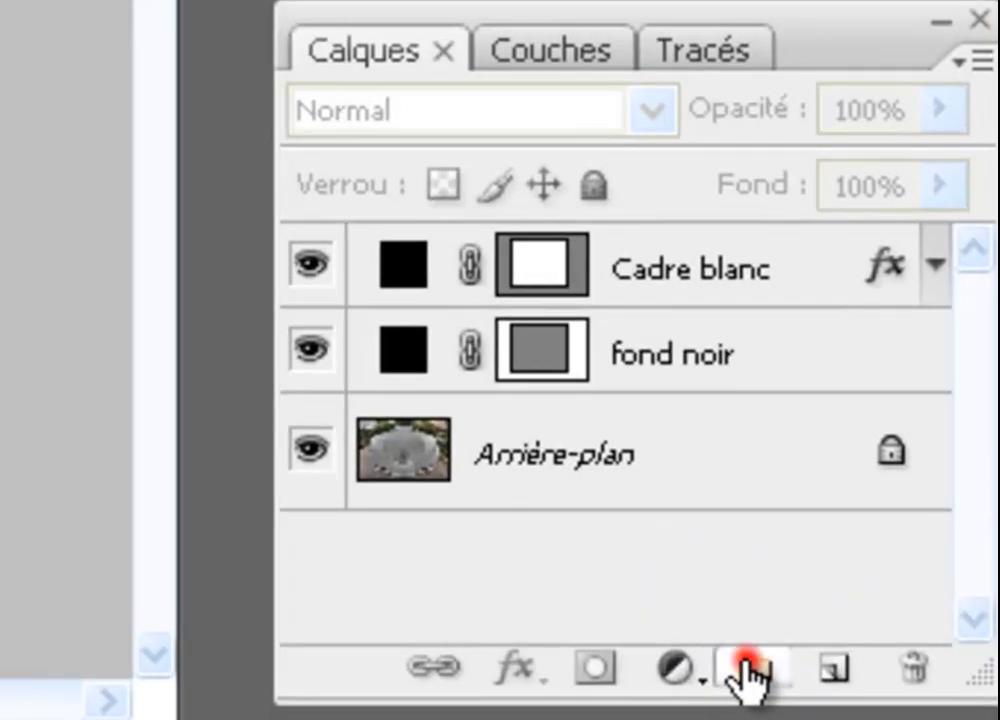
Create a layer group above the other layers and name it "Cadre".
click(748, 677)
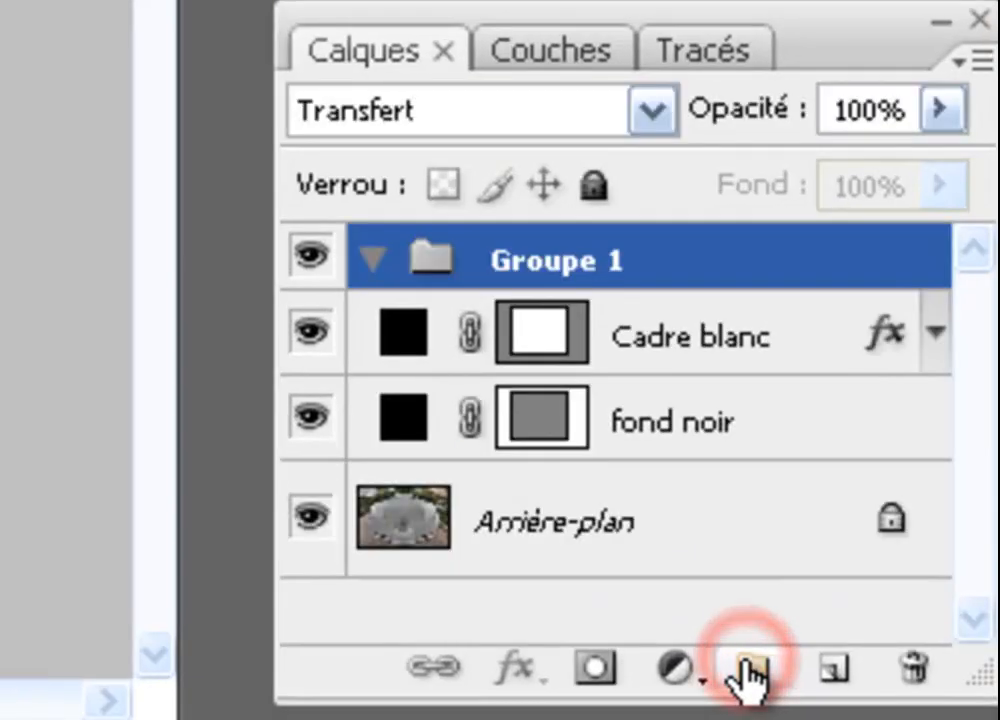
double_click(575, 260)
text(Cadre)
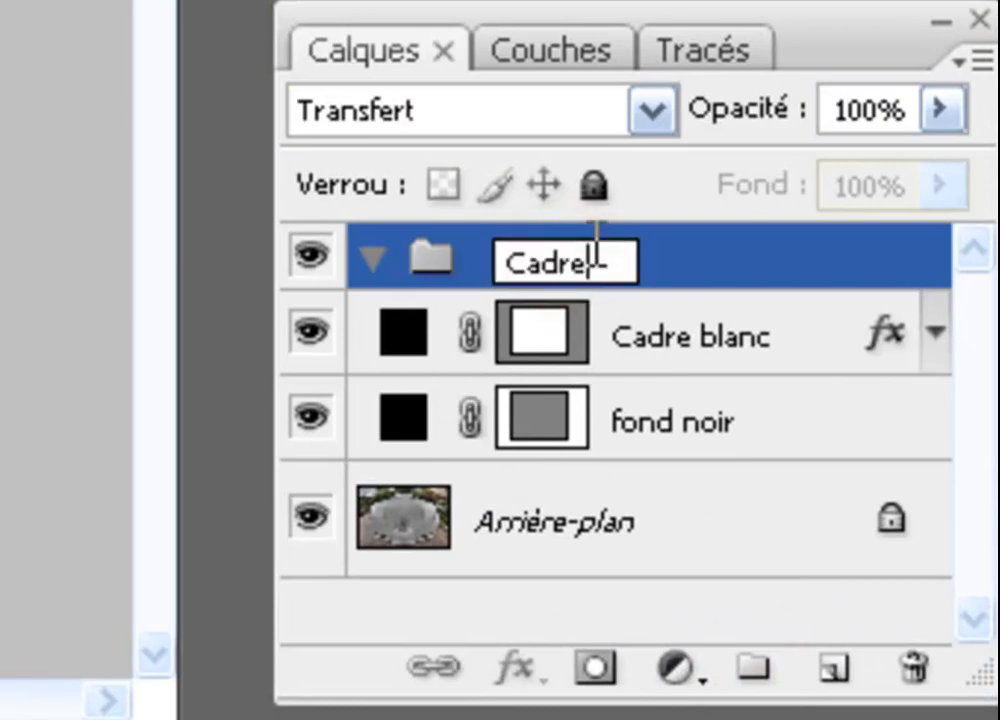
key(Return)
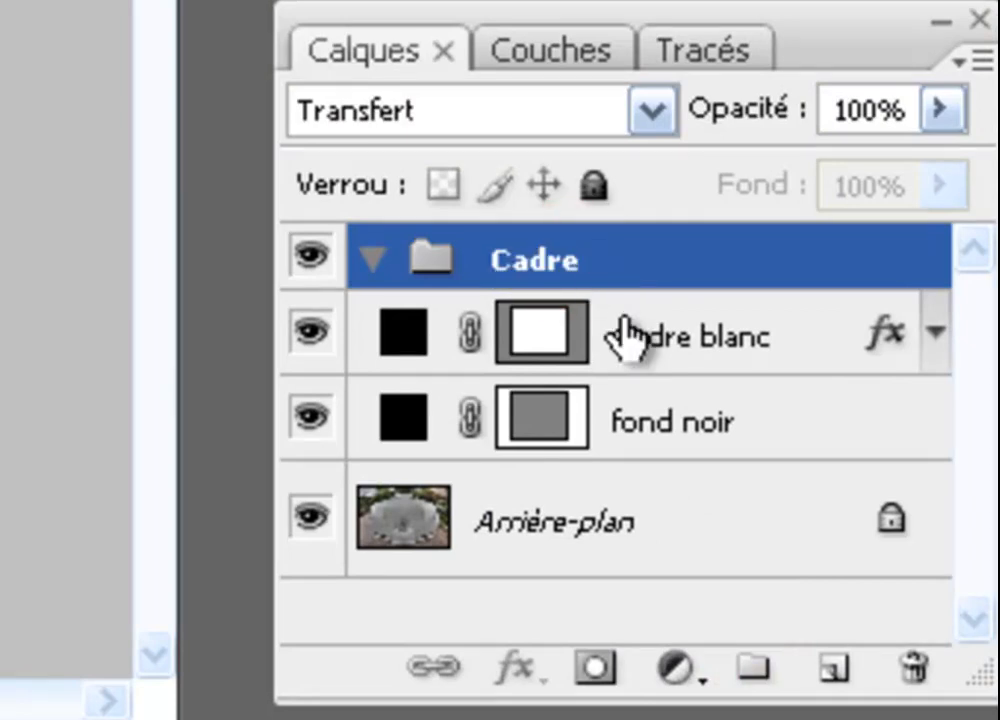
Move the Cadre blanc and fond noir layers together into the Cadre group and check its contents by collapsing and expanding it.
click(683, 422)
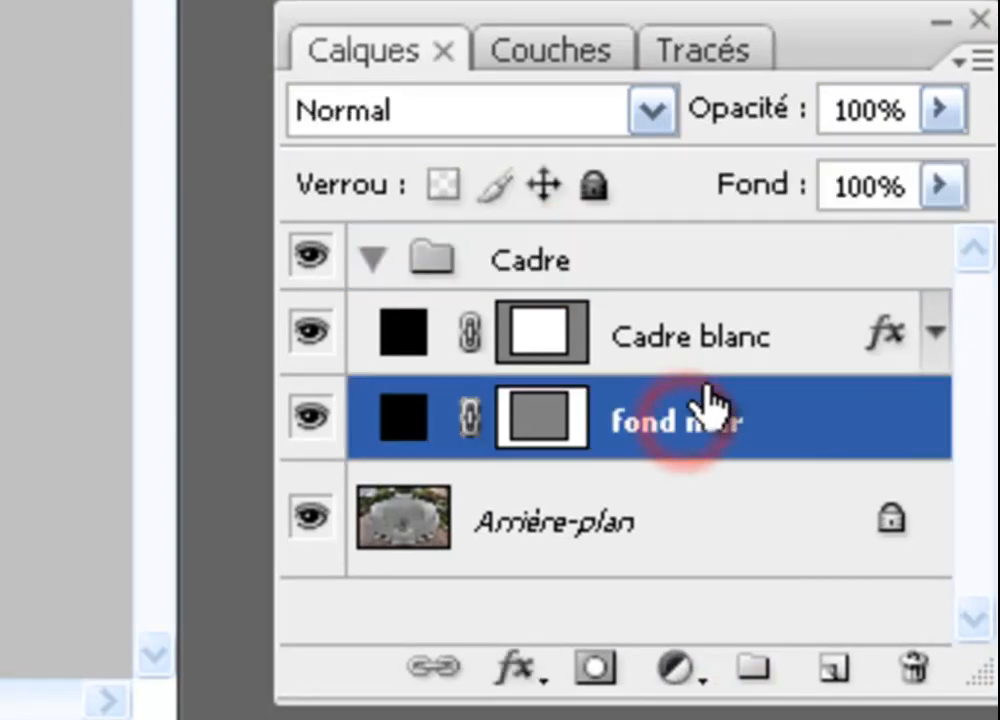
shift+click(713, 350)
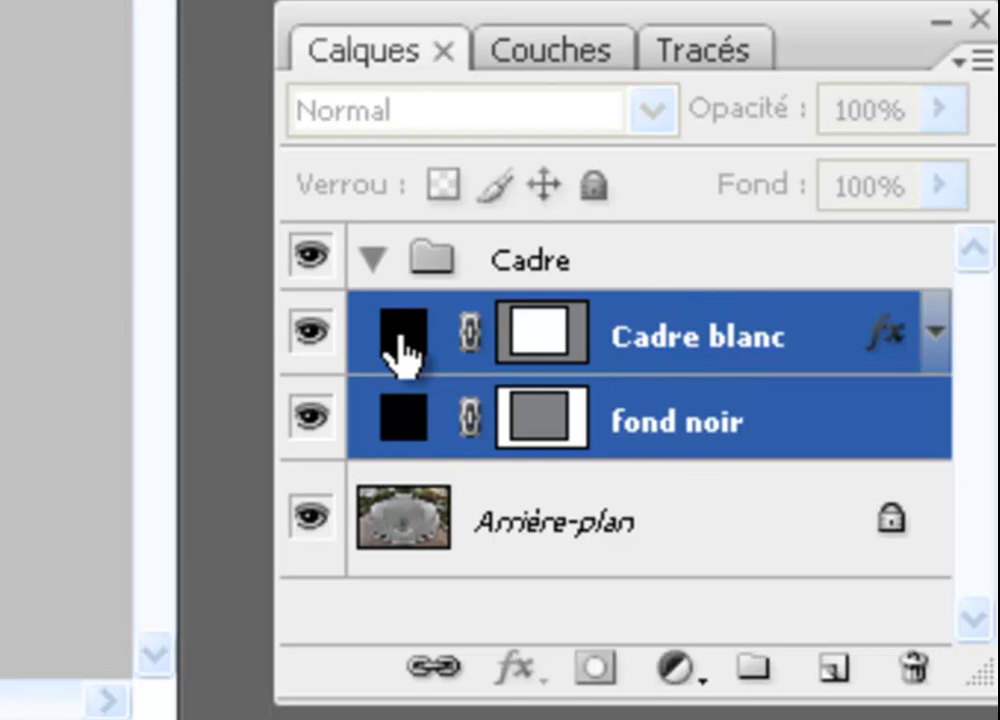
drag(401, 338, 410, 262)
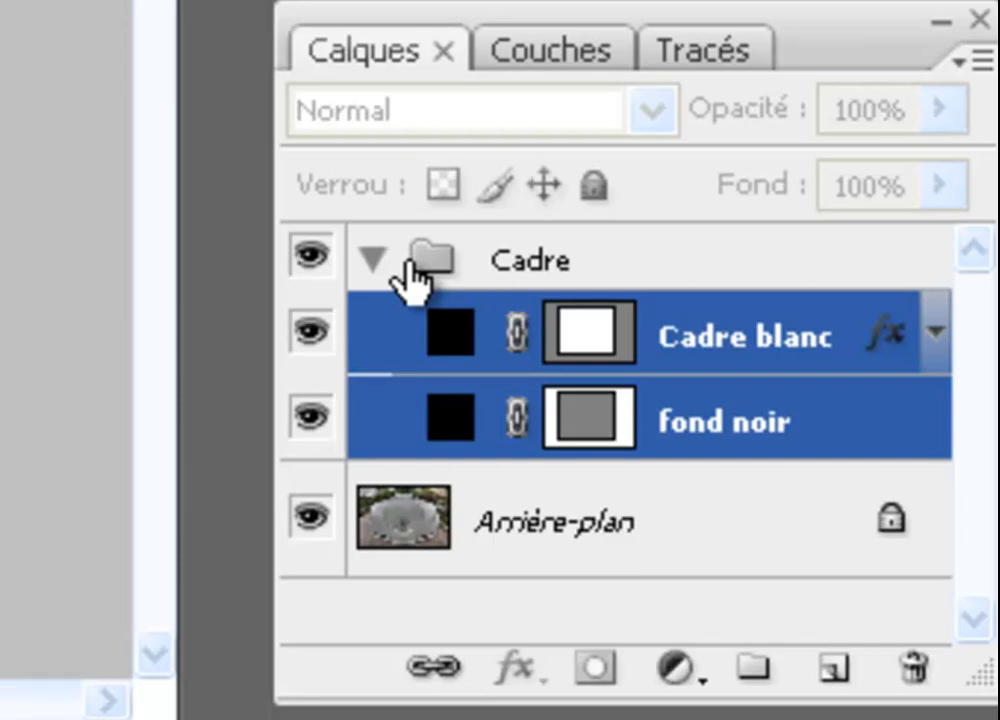
click(371, 262)
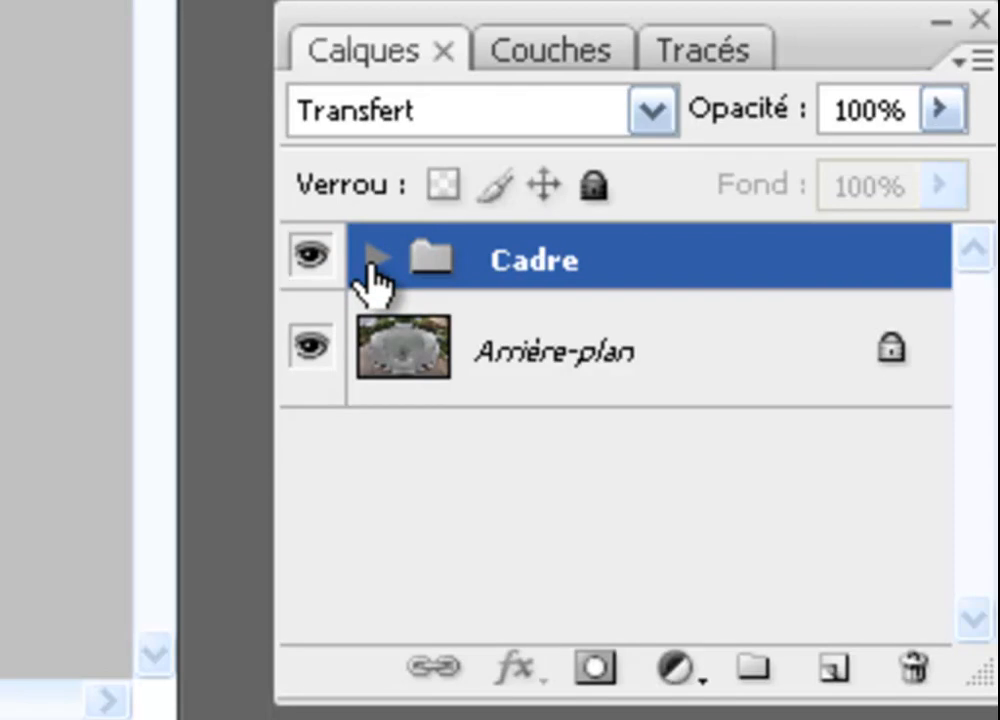
click(371, 262)
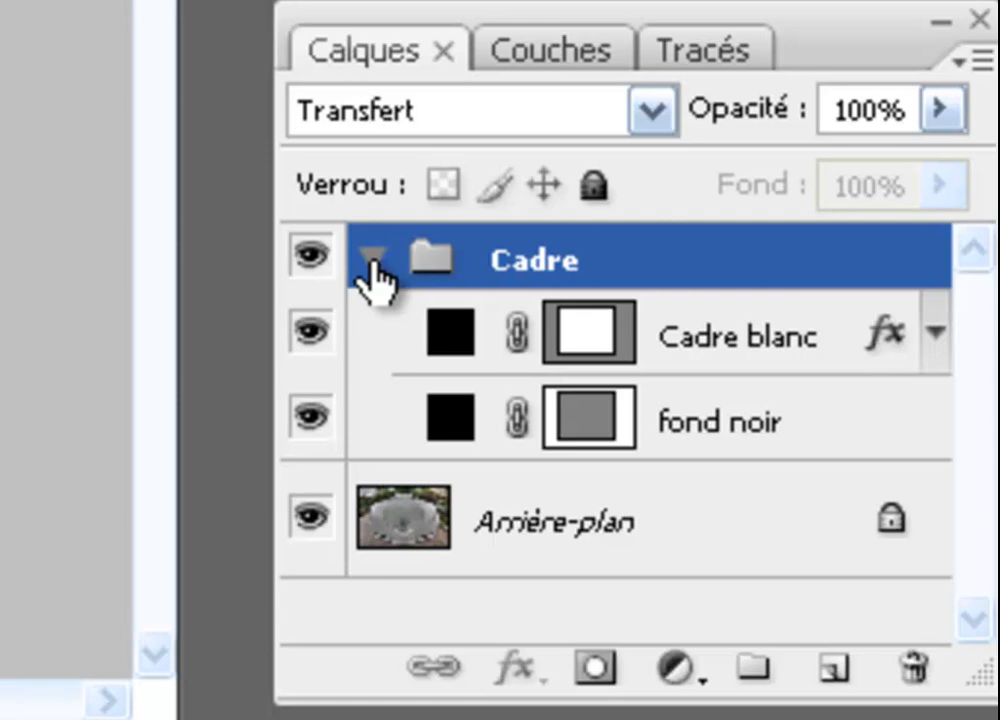
Collapse the Cadre group and start a free transform on it.
click(371, 262)
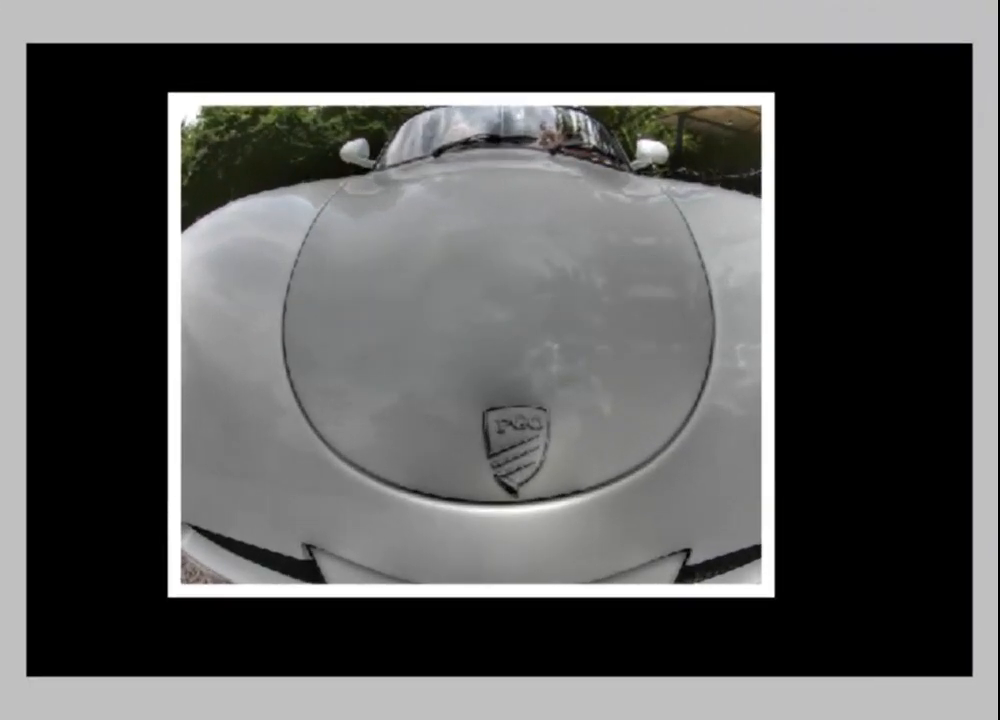
key(ctrl+t)
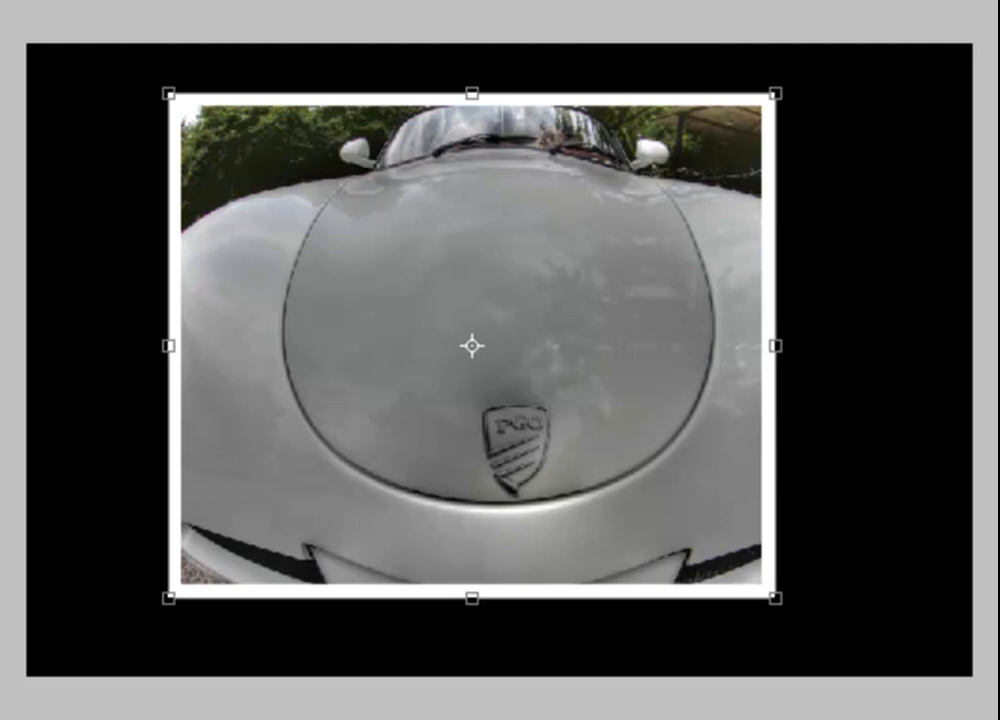
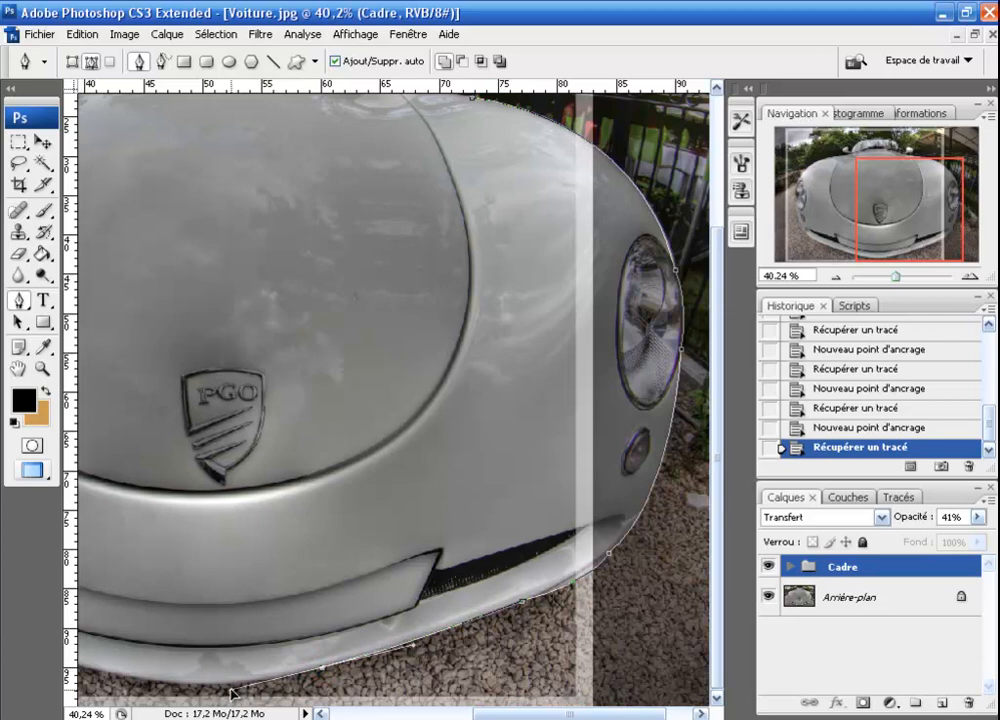
Add a curved anchor on the car's lower bumper edge, without its outgoing handle, and close the pen path at its starting anchor.
click(229, 692)
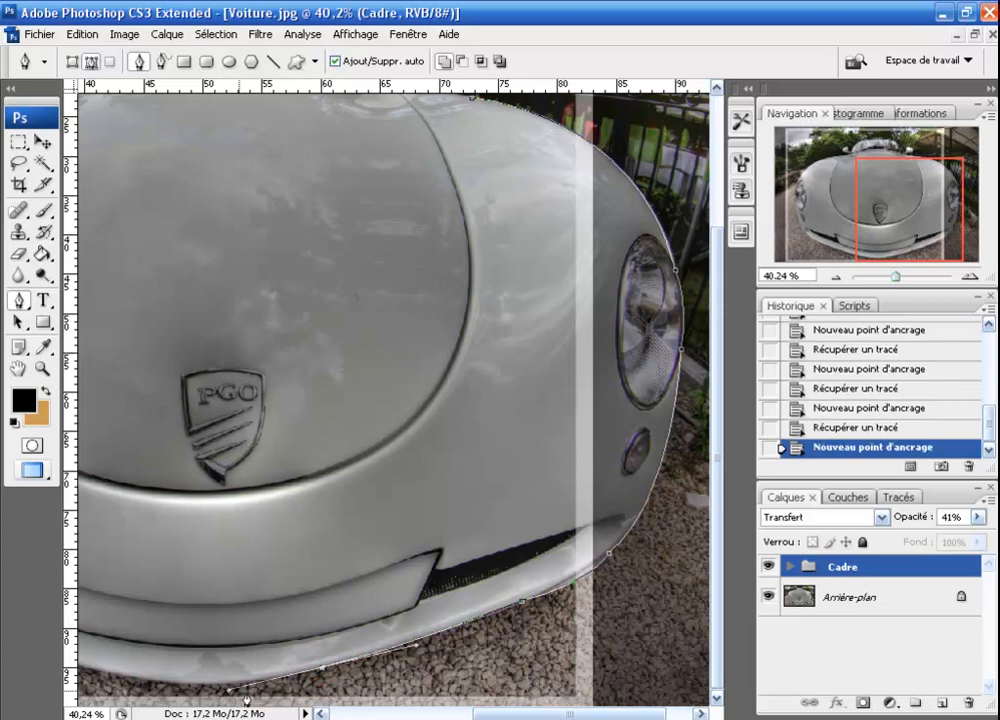
click(320, 670)
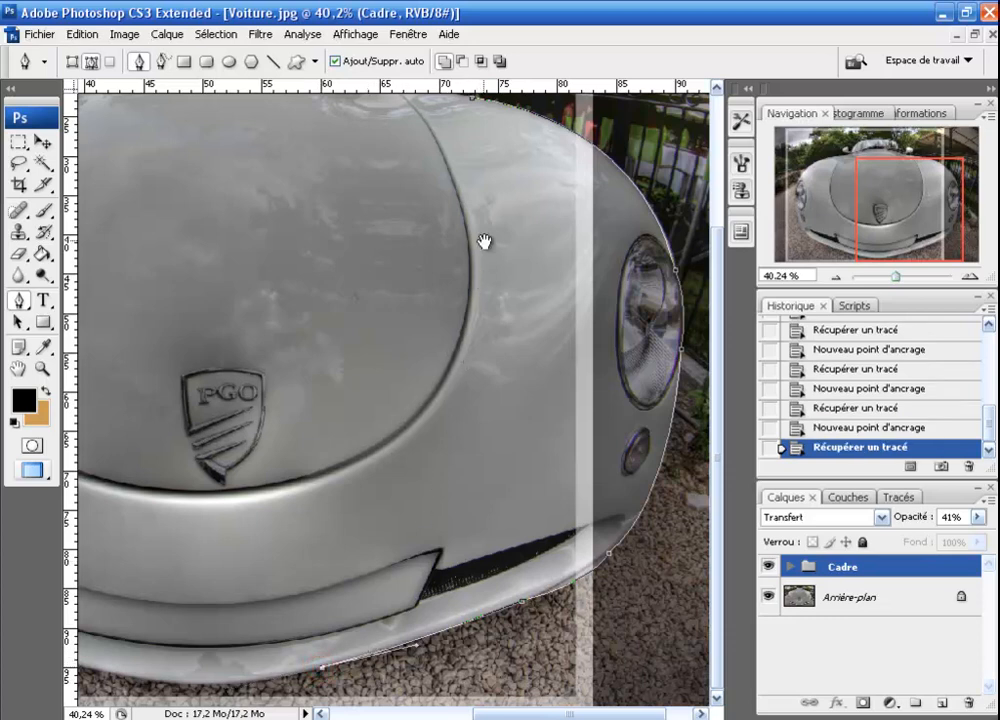
scroll(483, 250, up, 2)
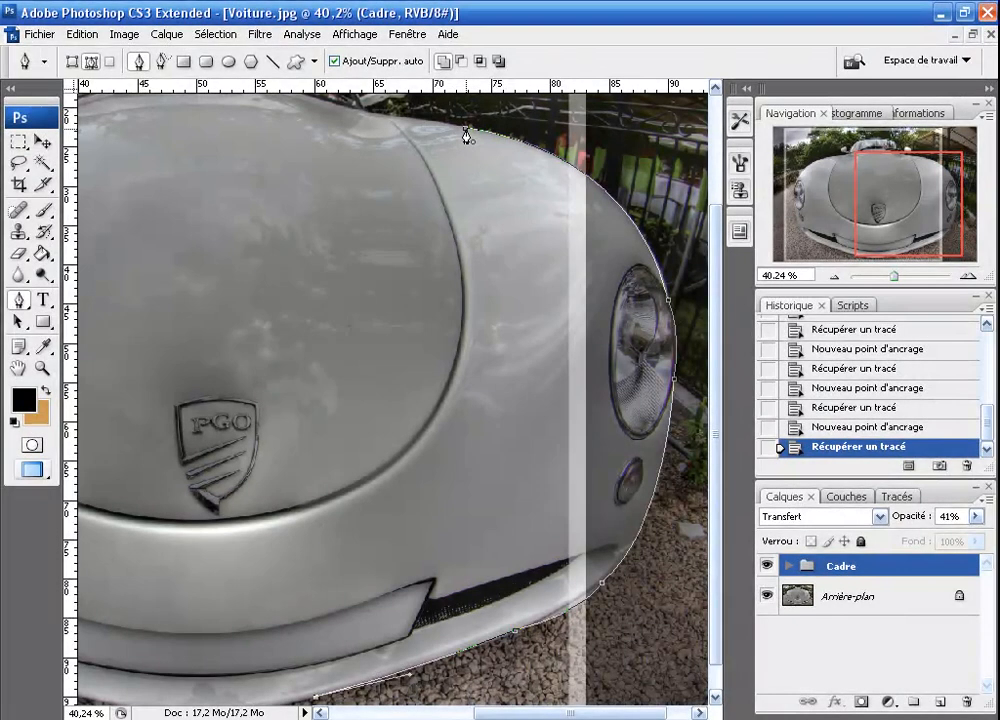
click(466, 135)
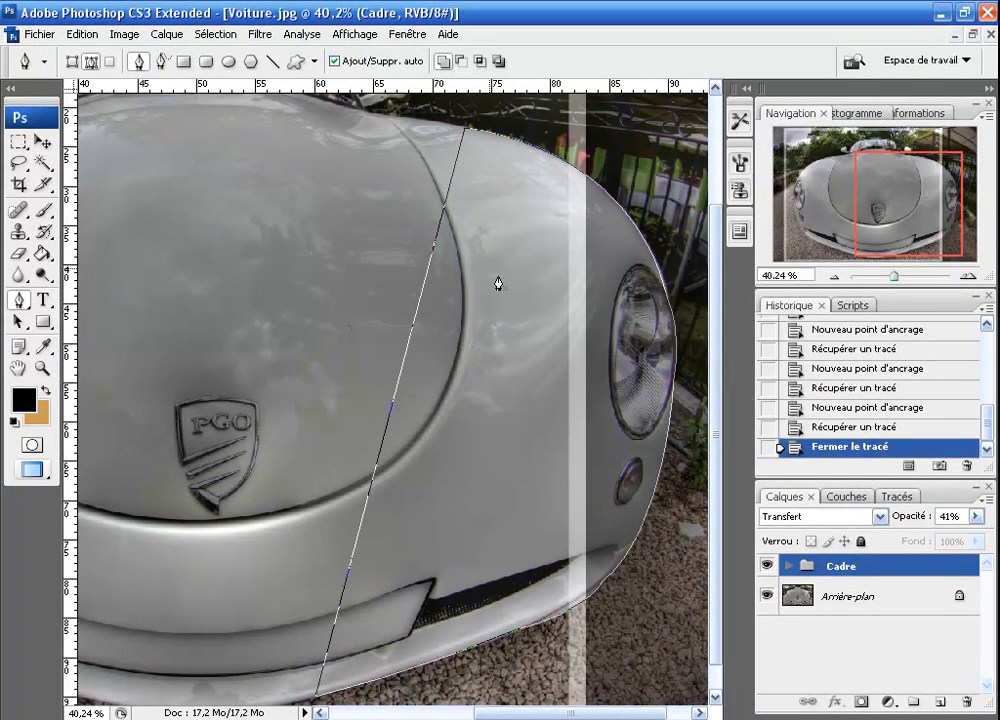
Load the work path around the right side of the car as a selection.
drag(892, 276, 886, 276)
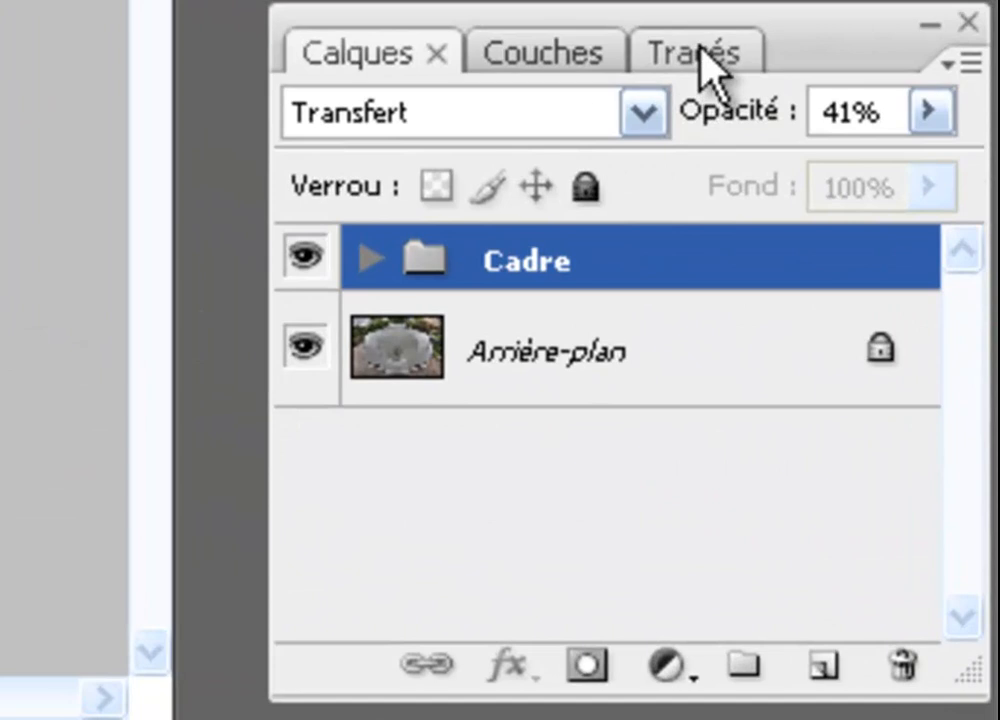
click(702, 50)
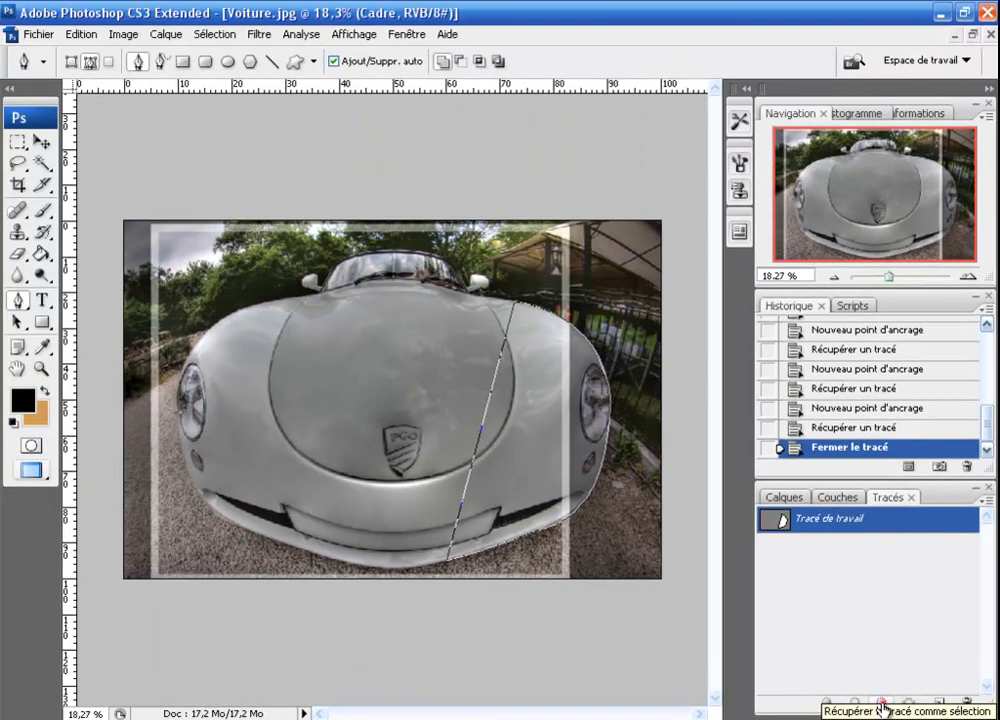
click(881, 707)
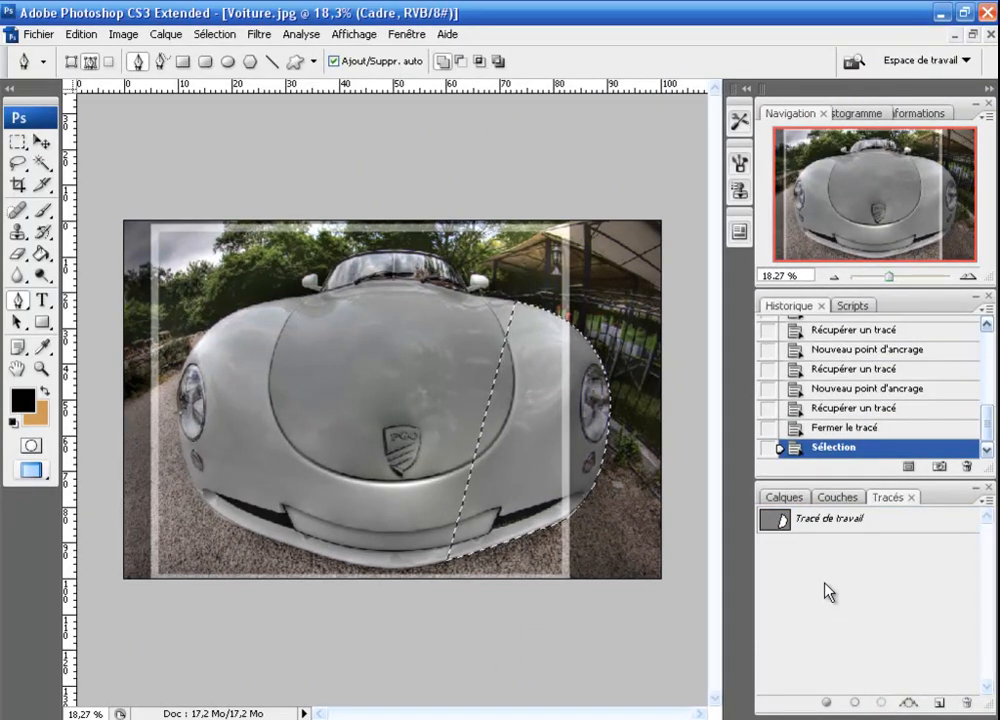
Raise the Cadre group's opacity to 100%.
click(788, 498)
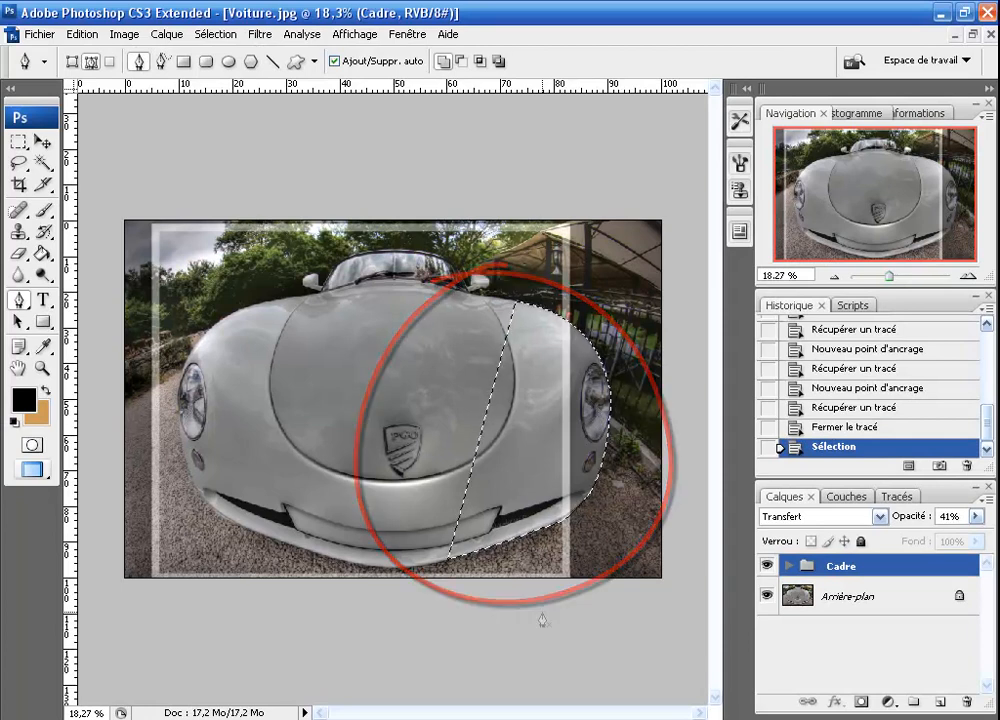
click(975, 516)
drag(924, 535, 988, 537)
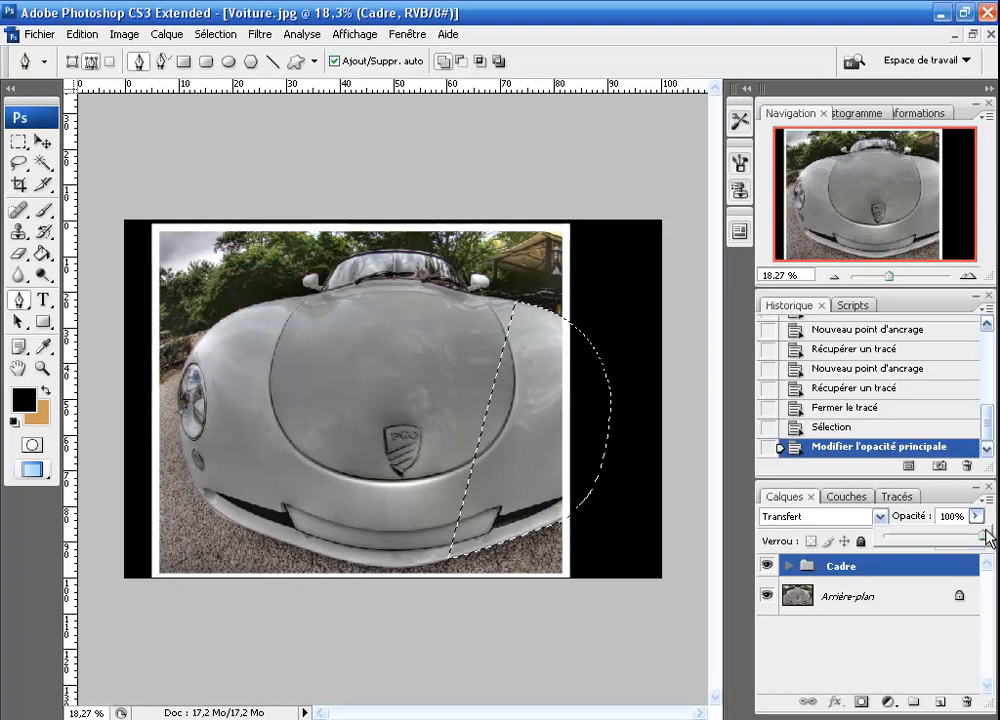
Copy the selected part of the car from the Arrière-plan layer to a new layer.
click(843, 599)
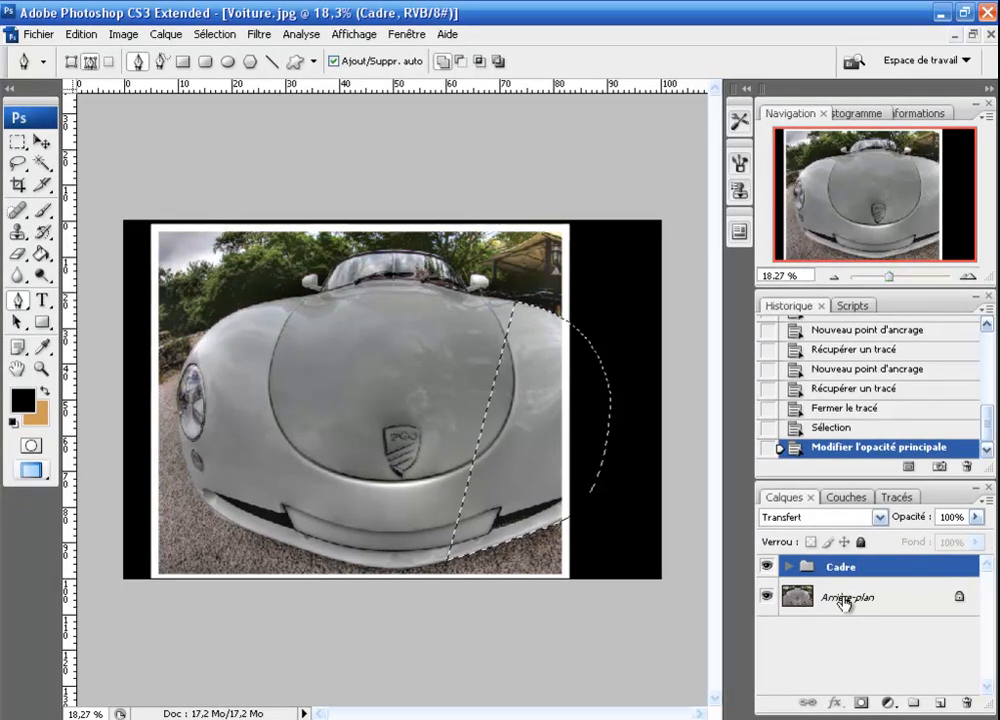
click(843, 601)
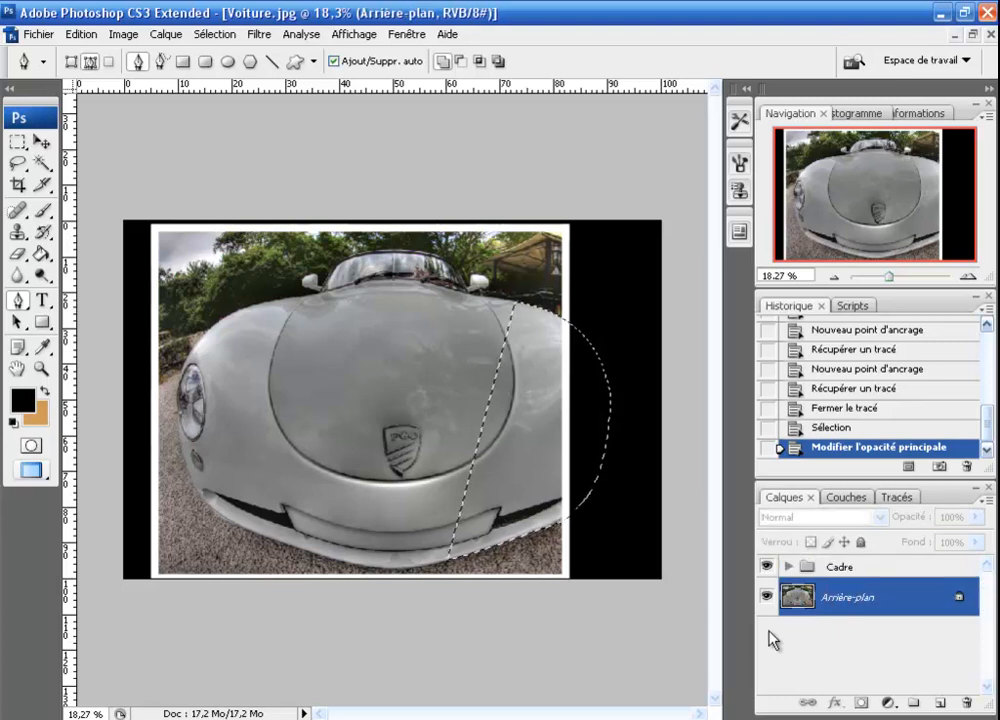
key(ctrl+j)
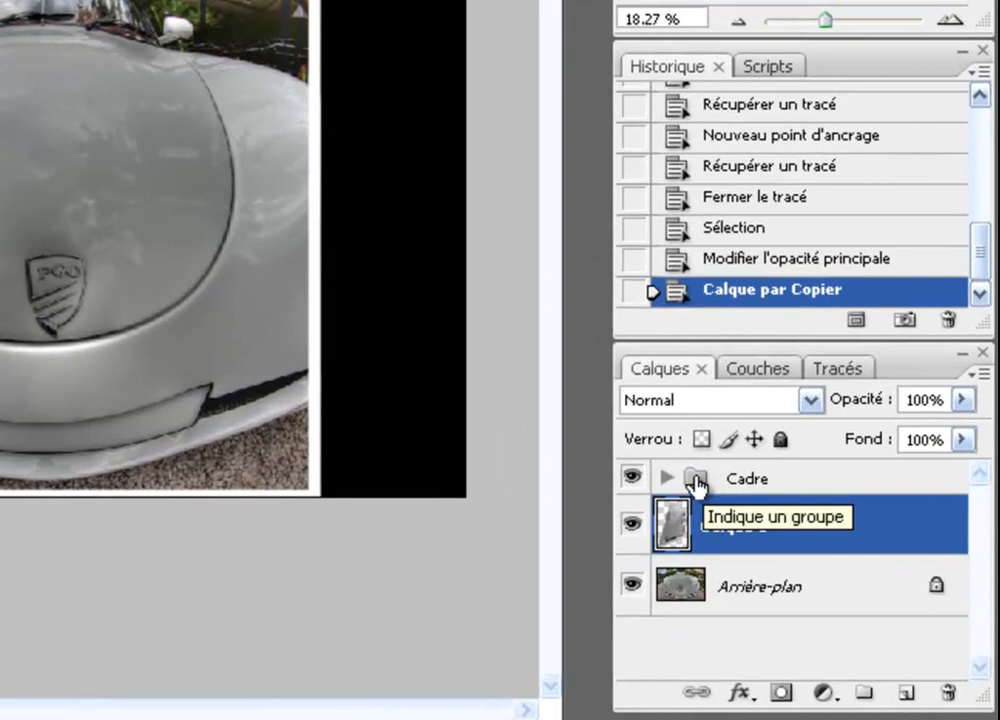
Move the Cadre group below the copied car layer and rename that layer "OOB".
drag(697, 482, 815, 556)
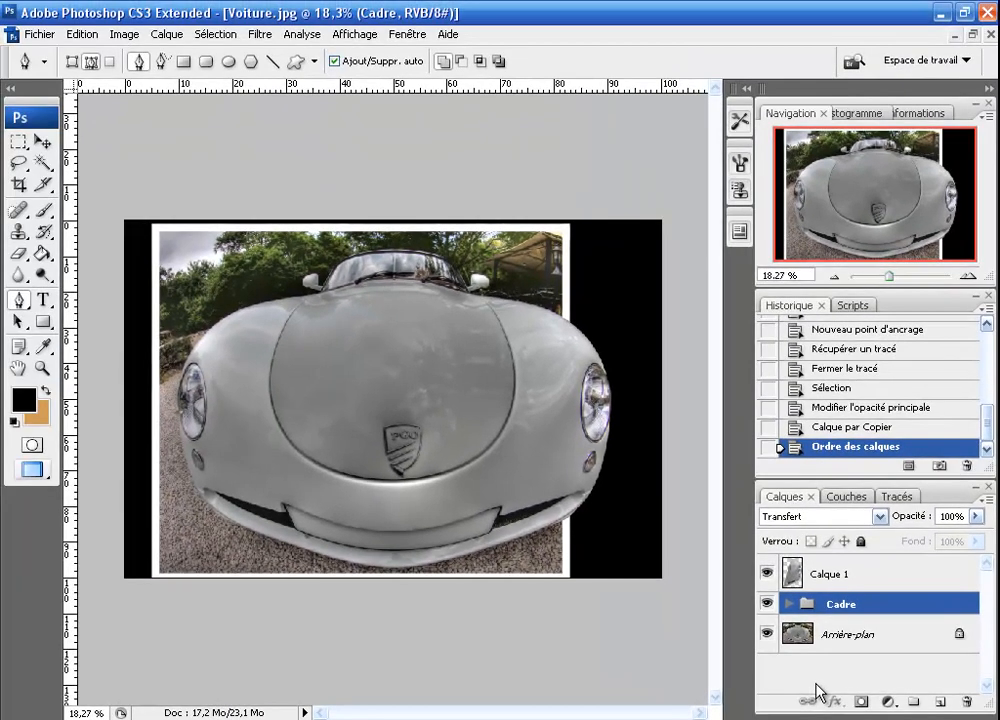
double_click(832, 573)
text(OOB)
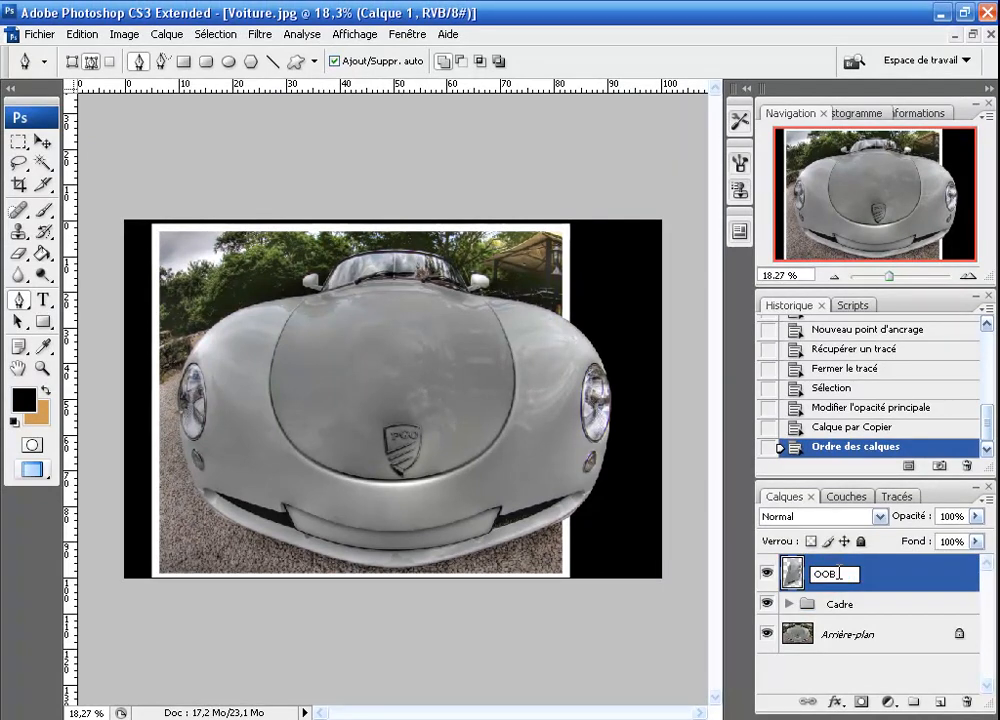
key(Return)
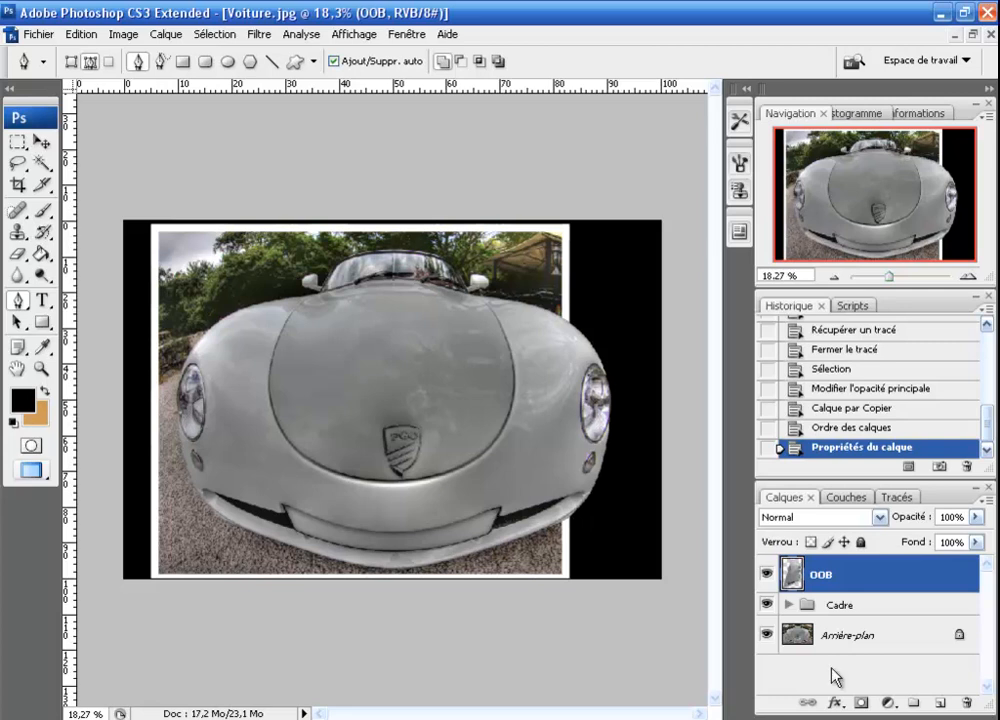
Prepare the Crop tool with its width, height and resolution values cleared, and swap the colours so black is the background colour.
drag(889, 277, 887, 282)
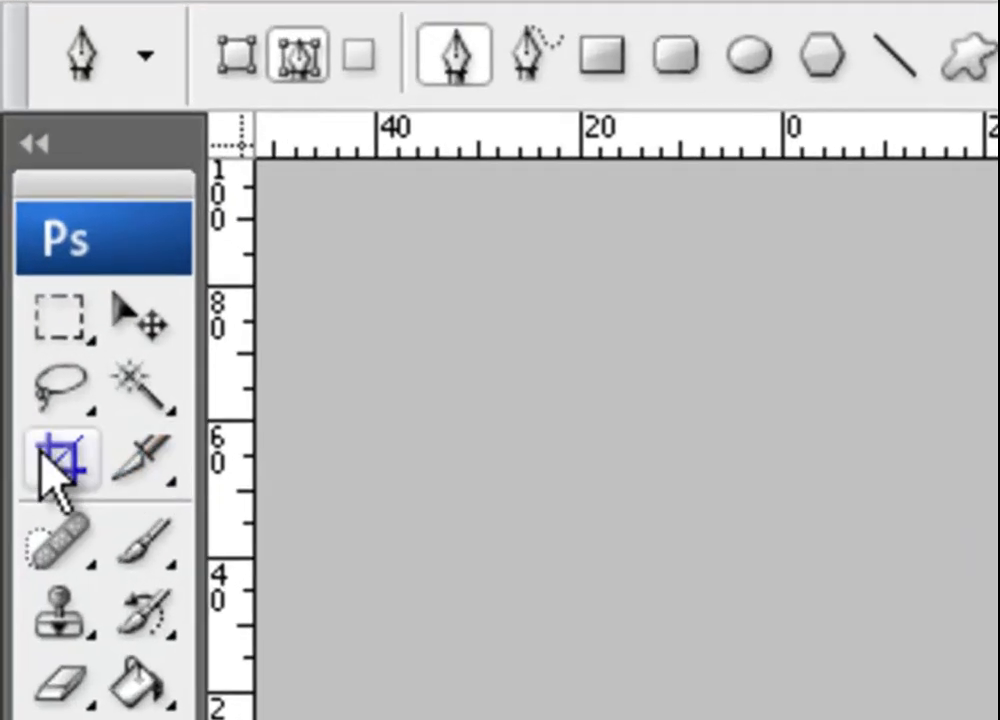
click(42, 455)
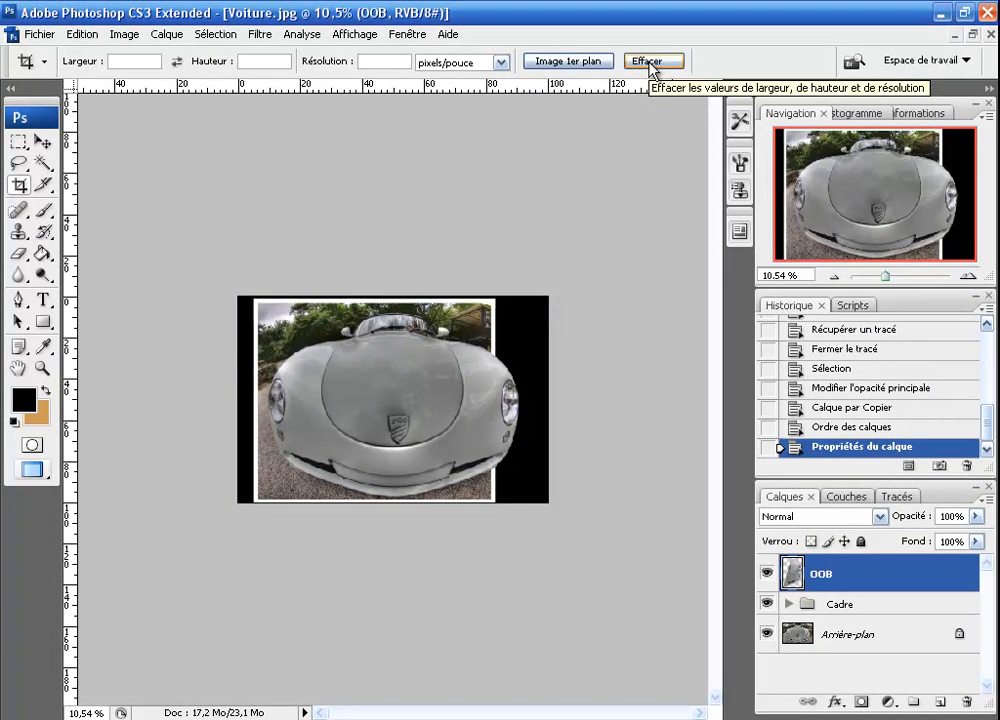
click(648, 62)
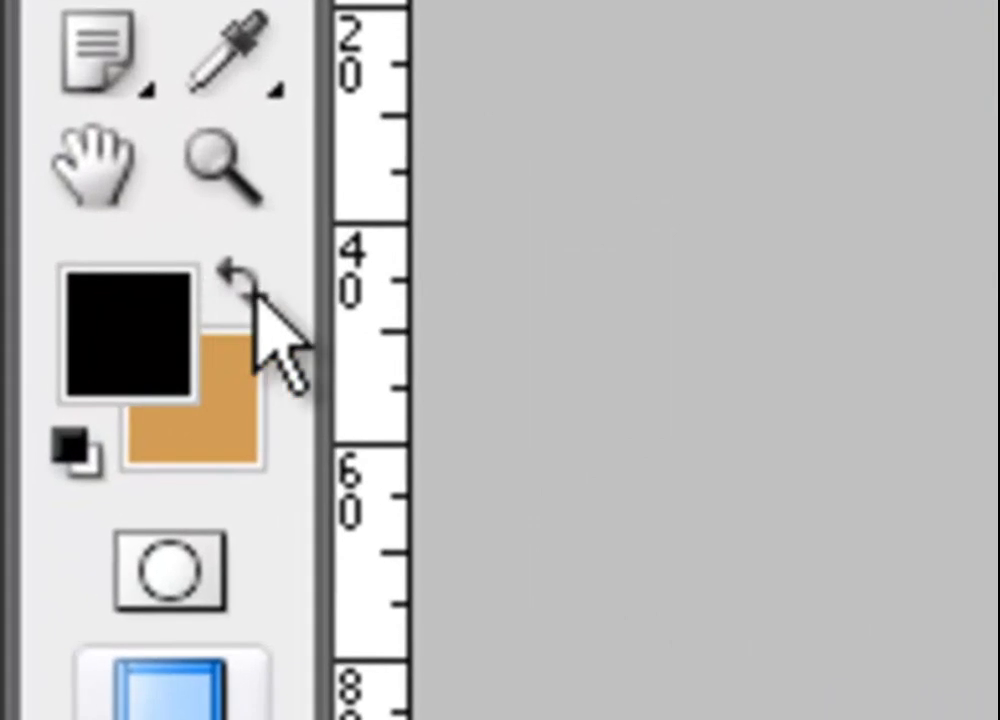
click(245, 284)
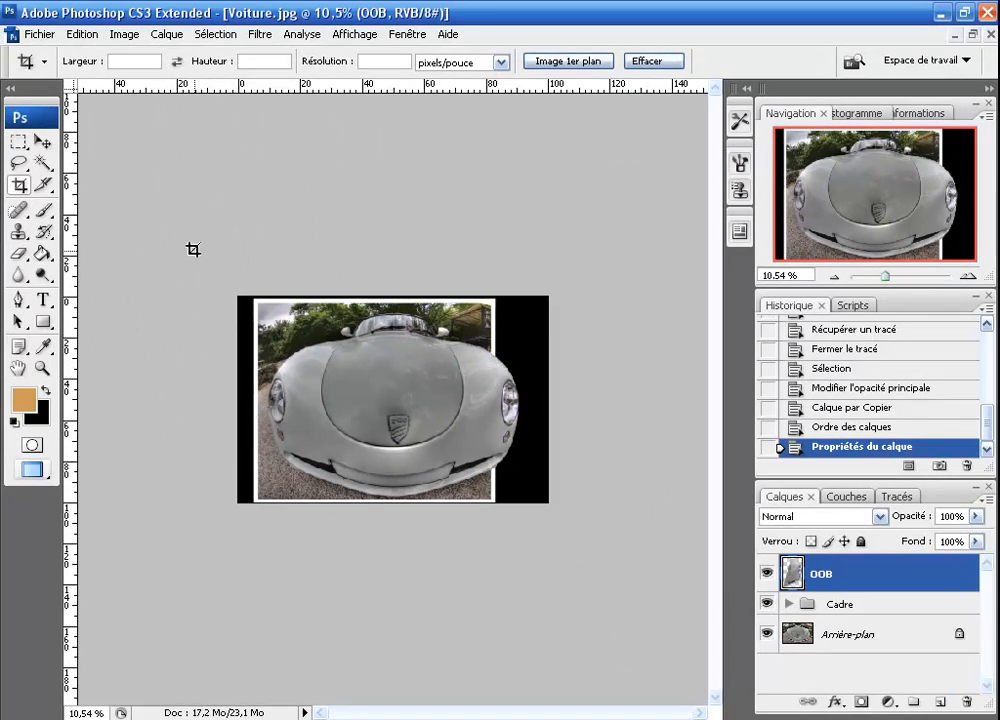
Extend the canvas with a square crop frame larger than the image on every side, roughly centred on the picture, and apply the crop.
drag(193, 249, 565, 628)
key(Return)
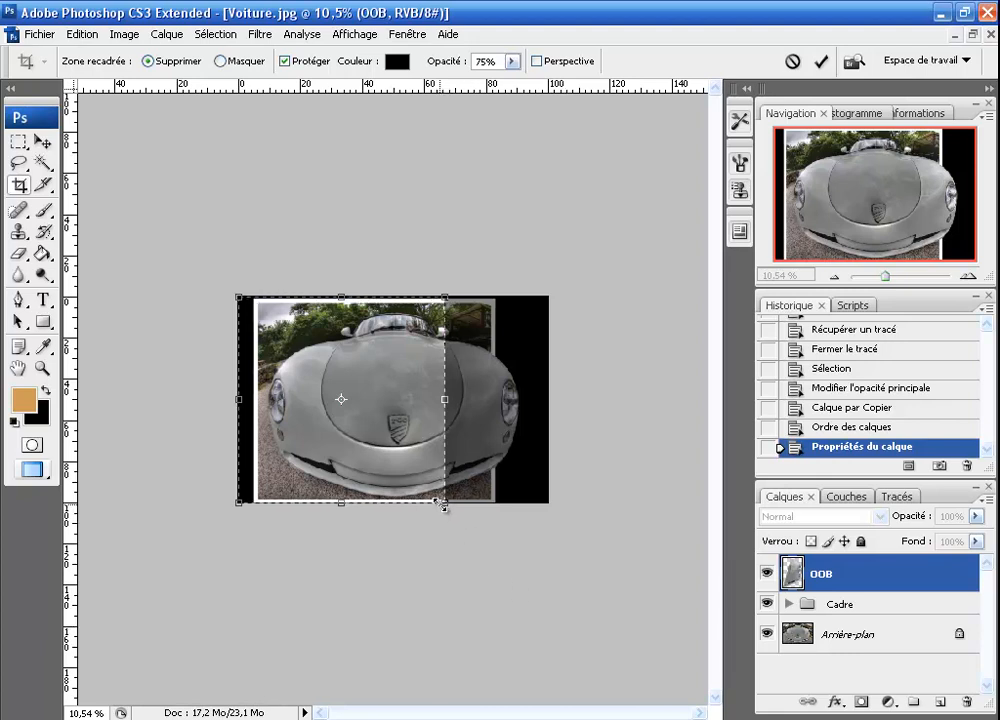
drag(443, 505, 664, 682)
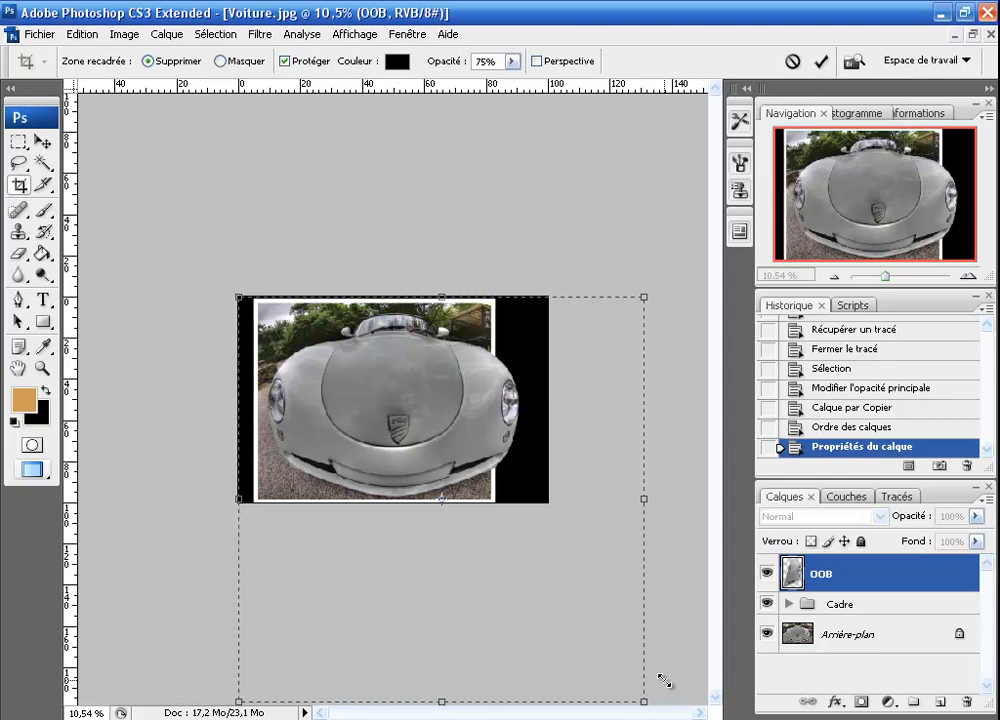
drag(560, 661, 510, 572)
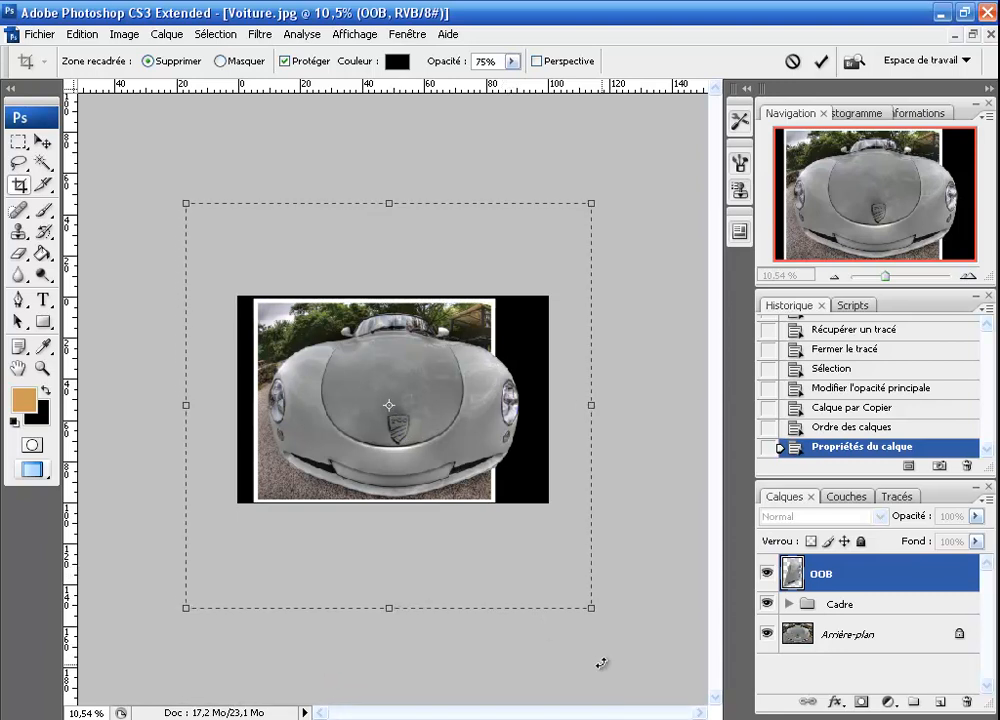
drag(590, 609, 562, 580)
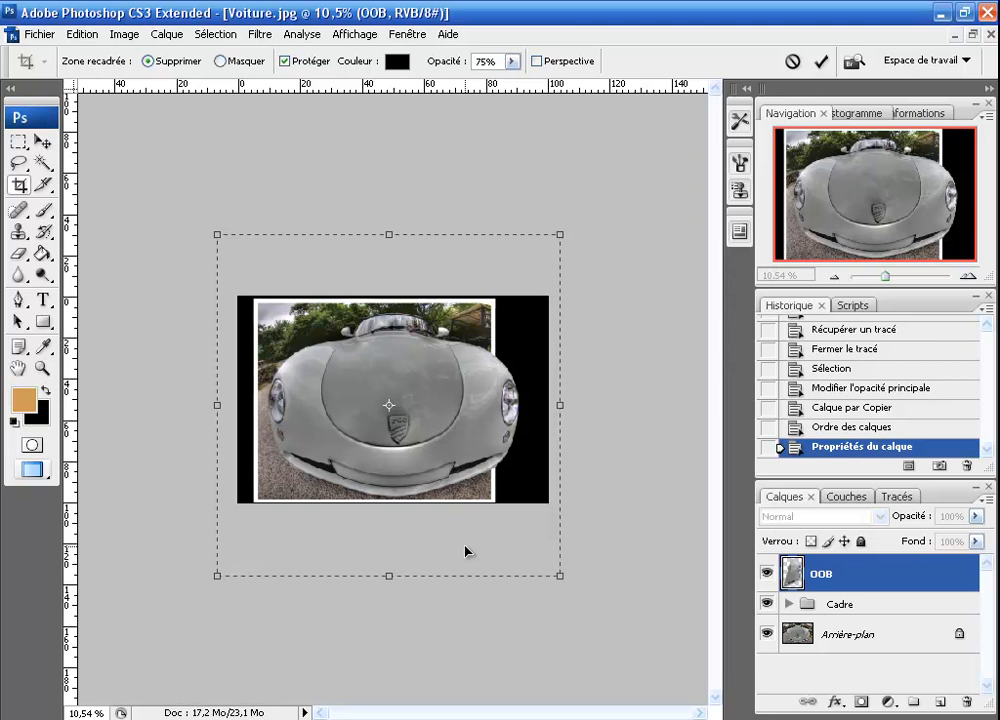
drag(465, 550, 471, 550)
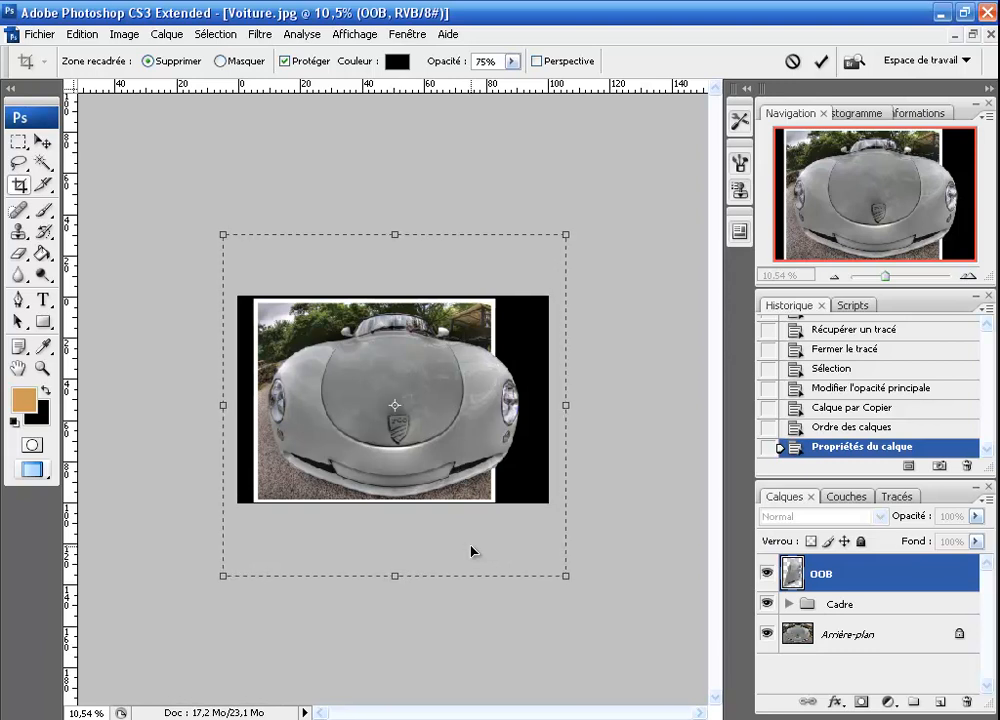
key(Return)
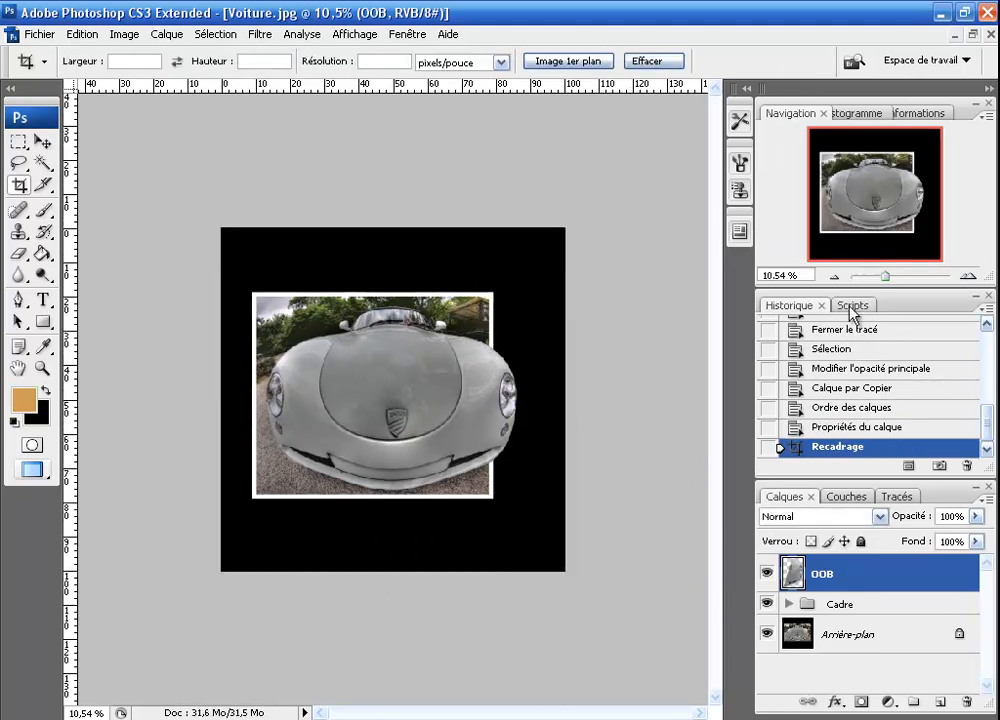
Add an empty layer between the Cadre blanc and fond noir layers inside the Cadre group.
drag(887, 281, 890, 285)
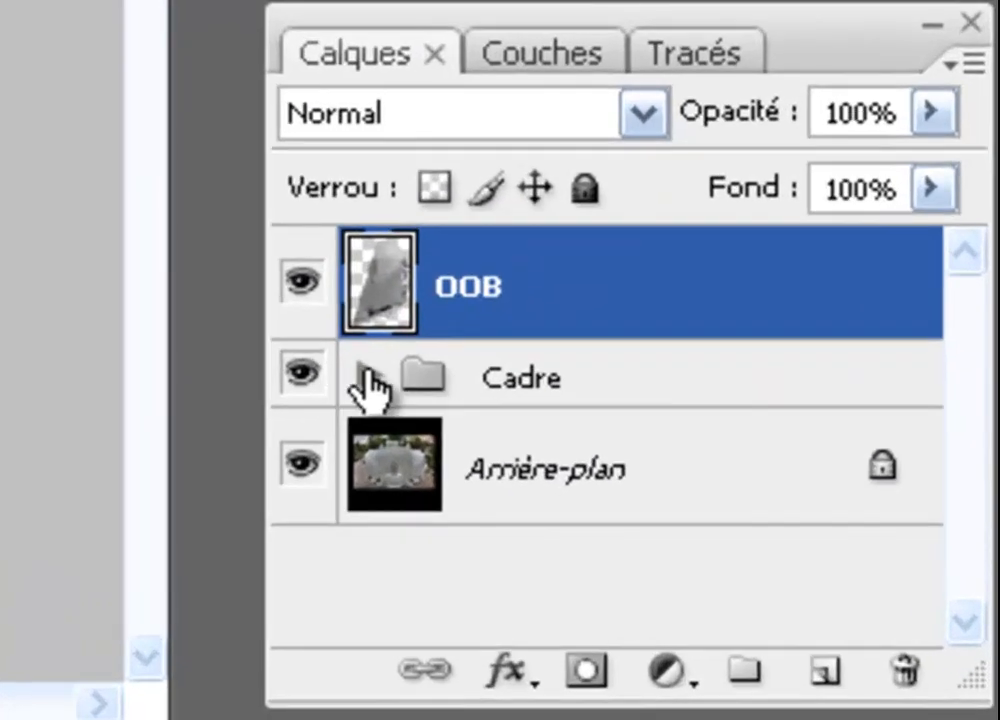
click(365, 377)
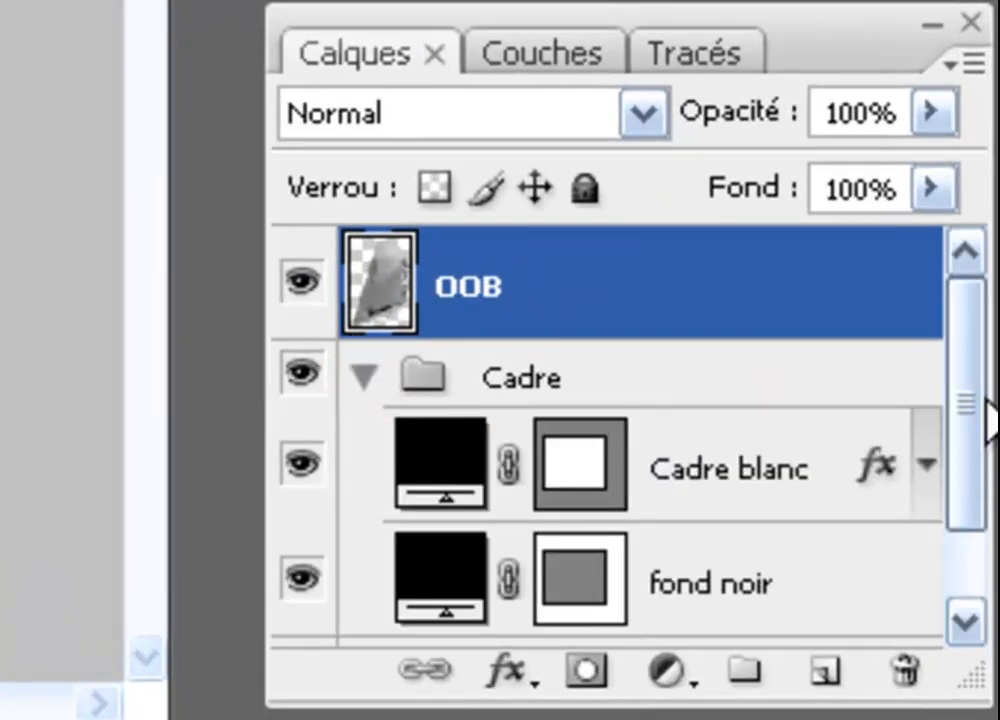
scroll(966, 400, down, 2)
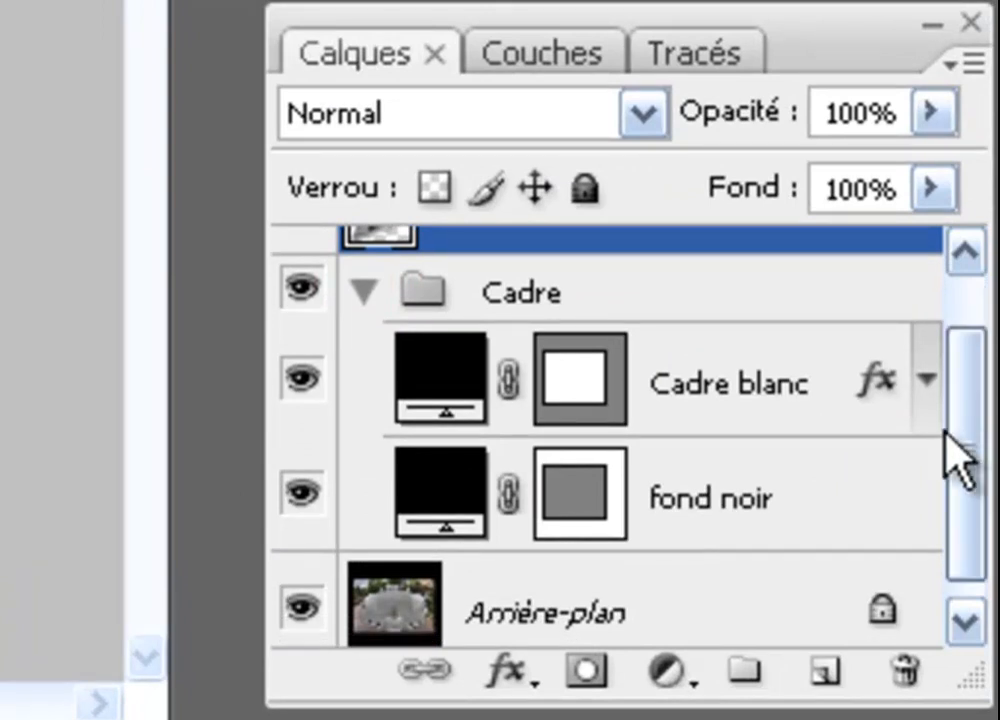
click(735, 394)
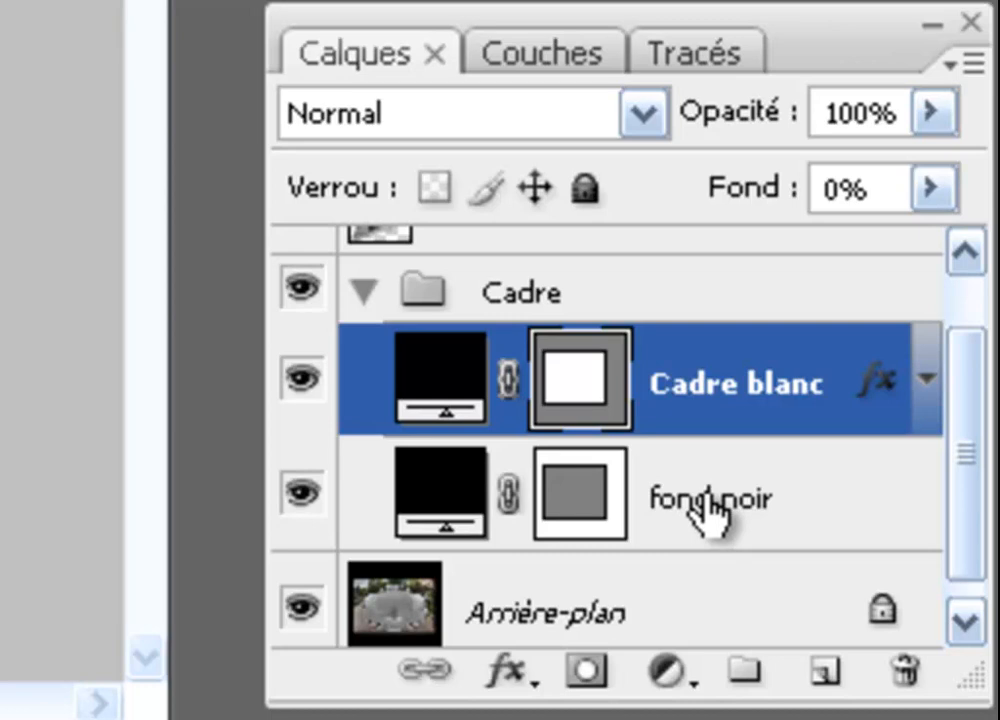
click(693, 497)
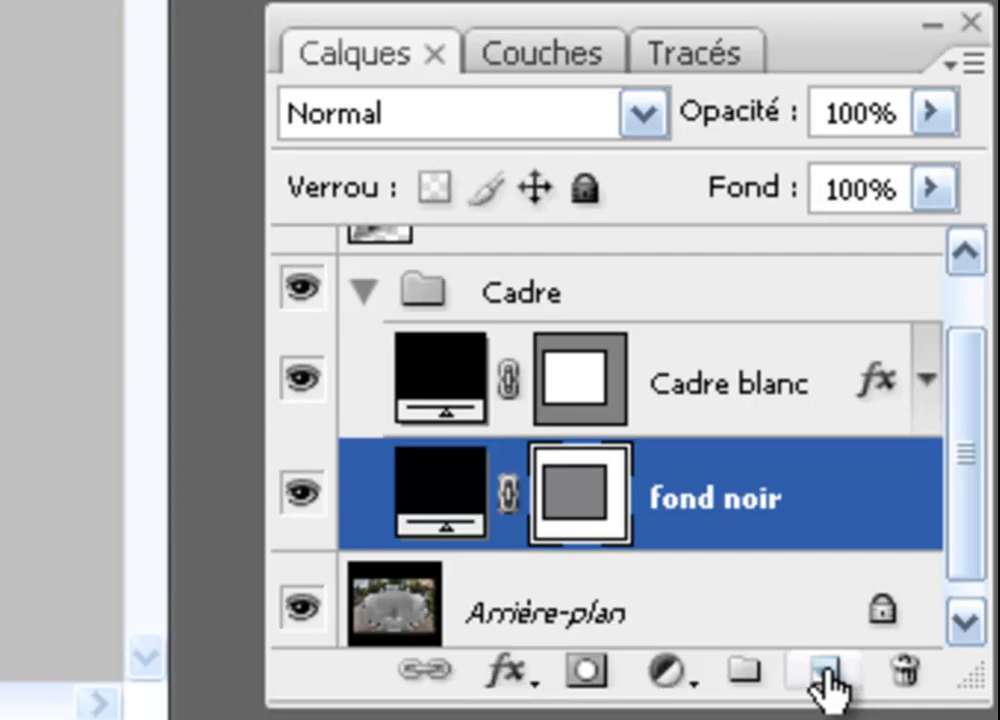
click(826, 672)
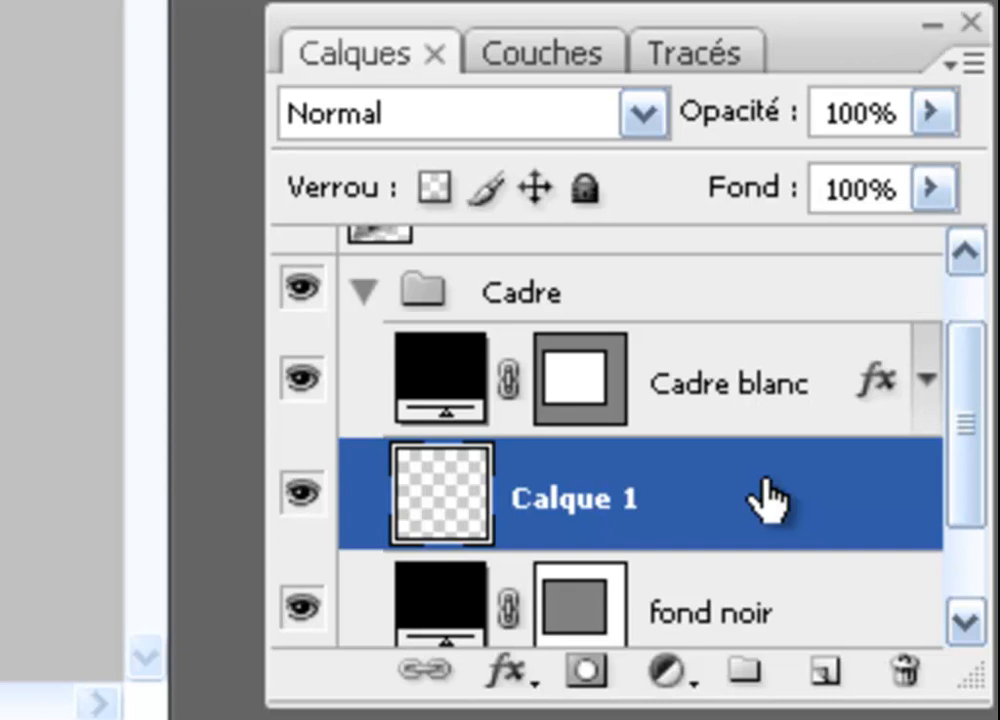
Merge the Cadre blanc shape layer down into the empty layer and rename the merged layer "cadre blanc".
click(765, 415)
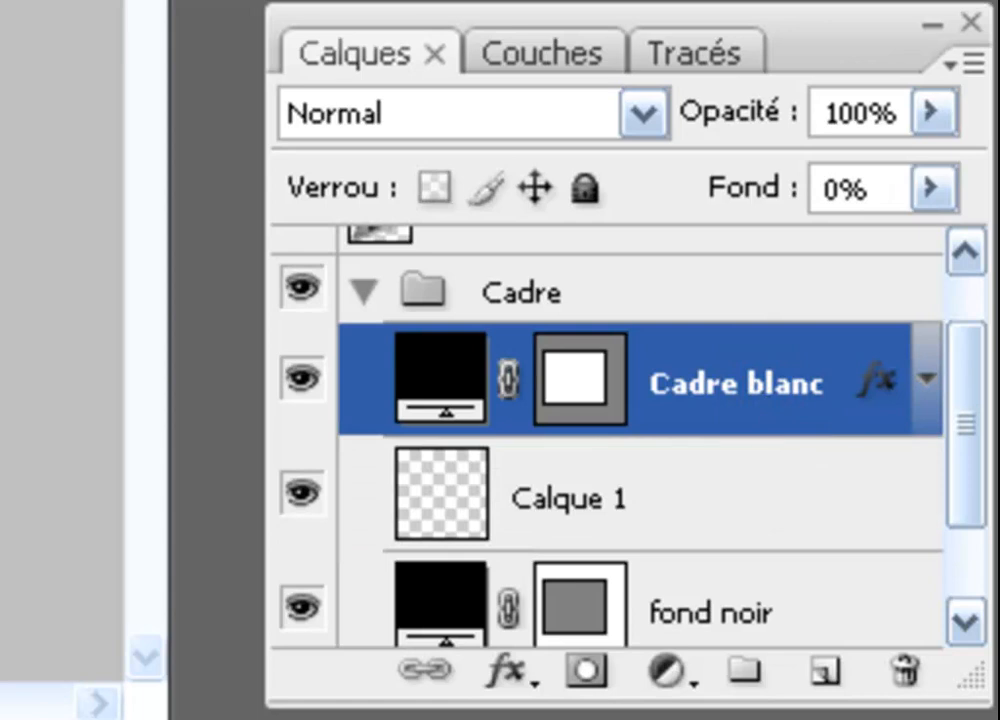
key(ctrl+e)
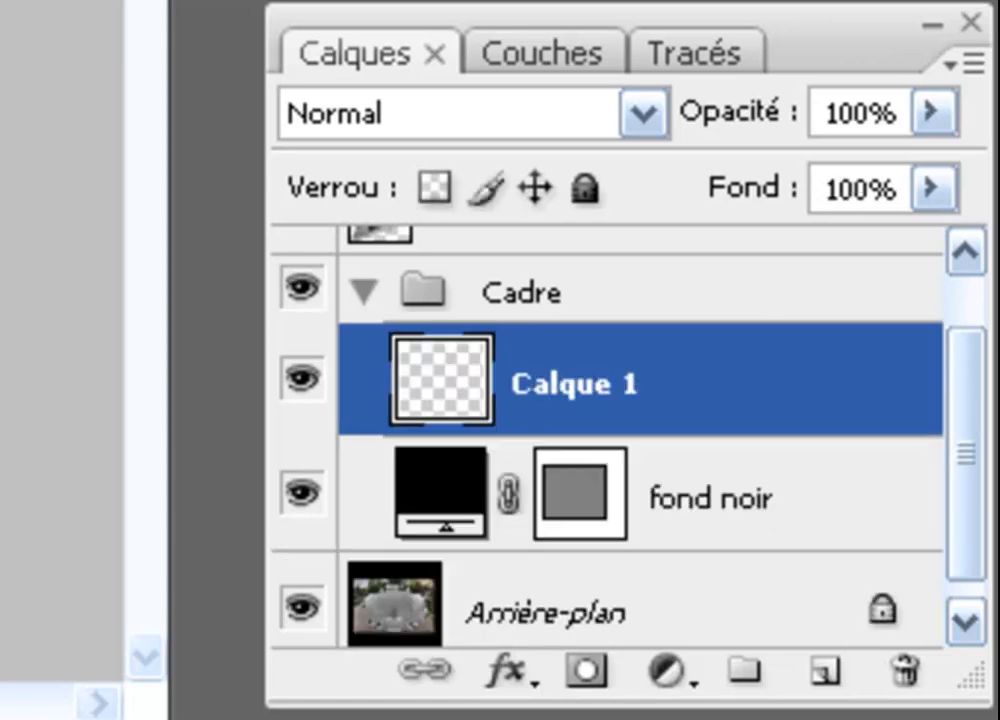
double_click(563, 382)
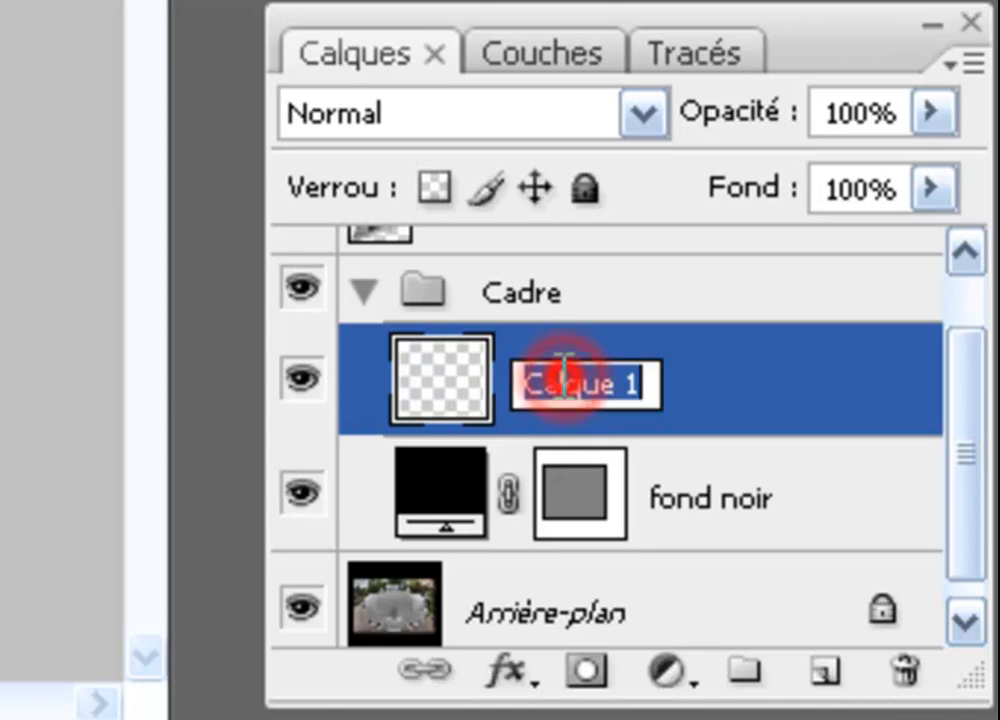
key(BackSpace)
text(cadre )
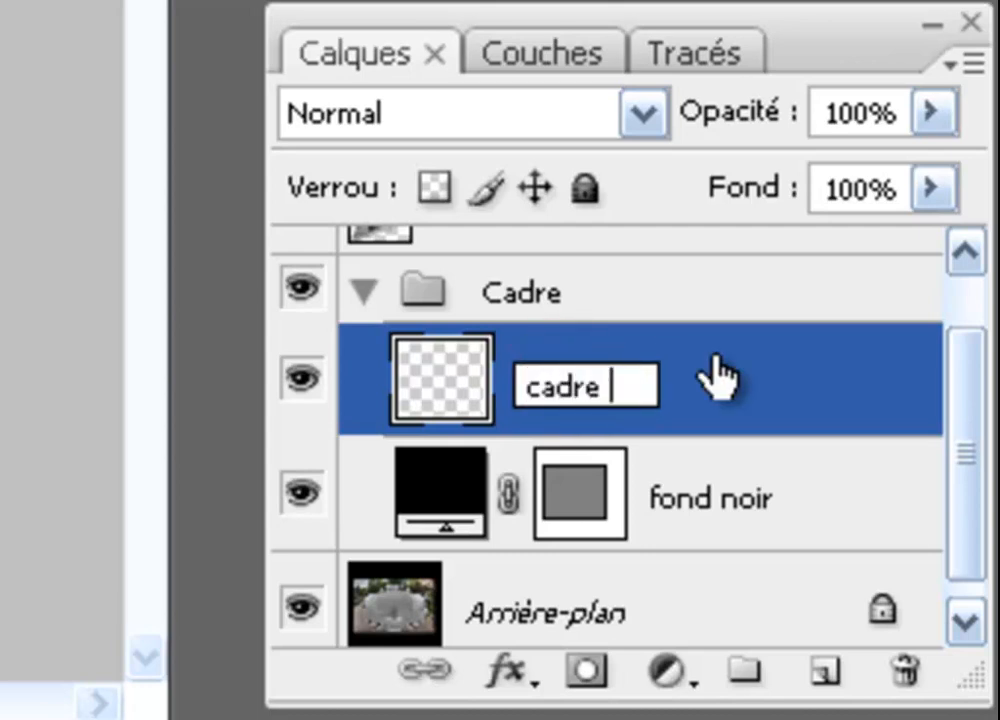
text(blanc)
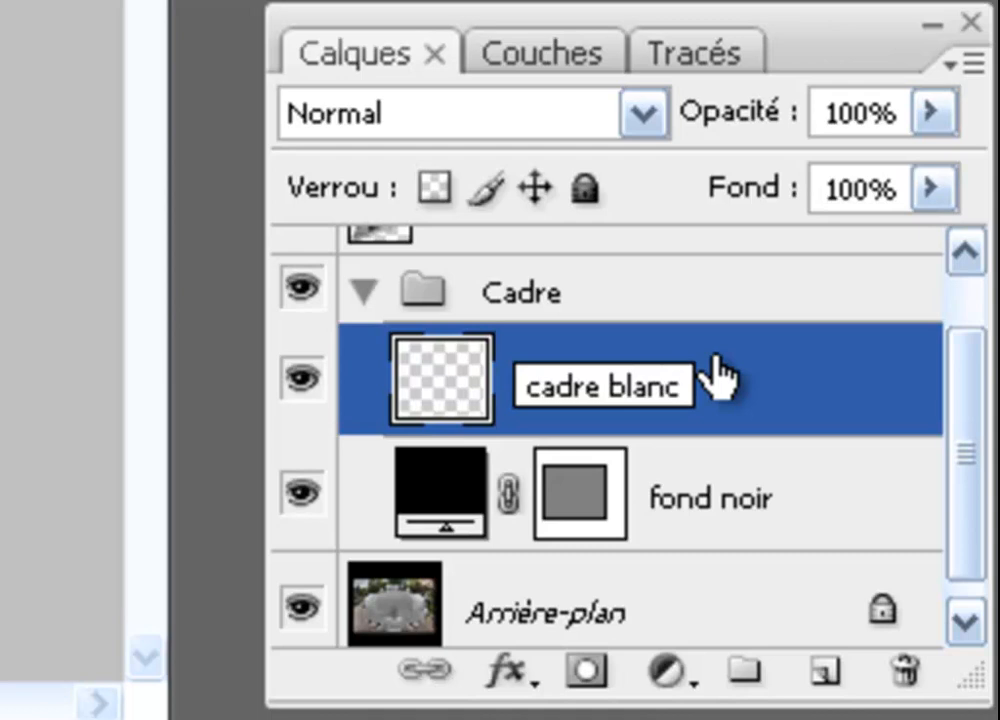
key(Return)
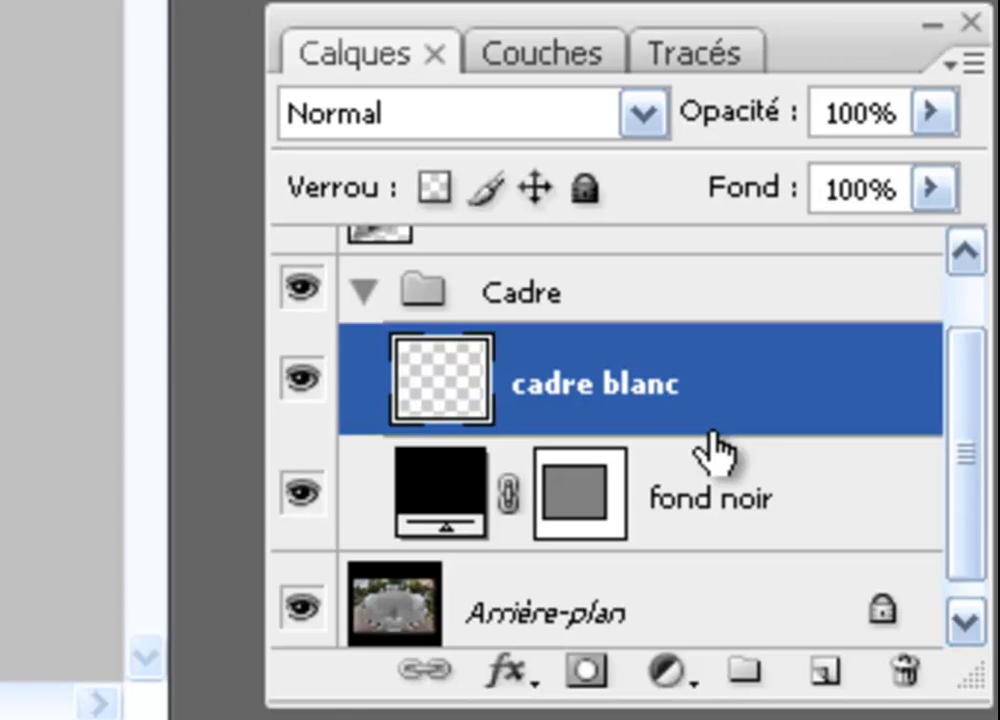
Add an empty layer above cadre blanc and ready the Brush tool with black as the foreground colour.
click(824, 676)
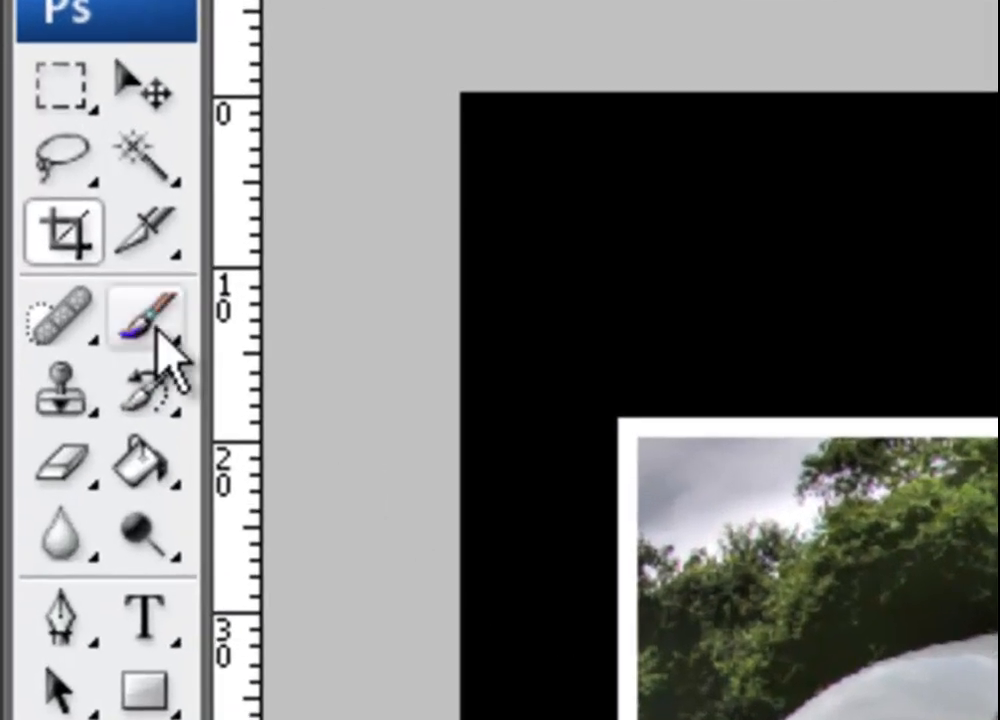
click(156, 330)
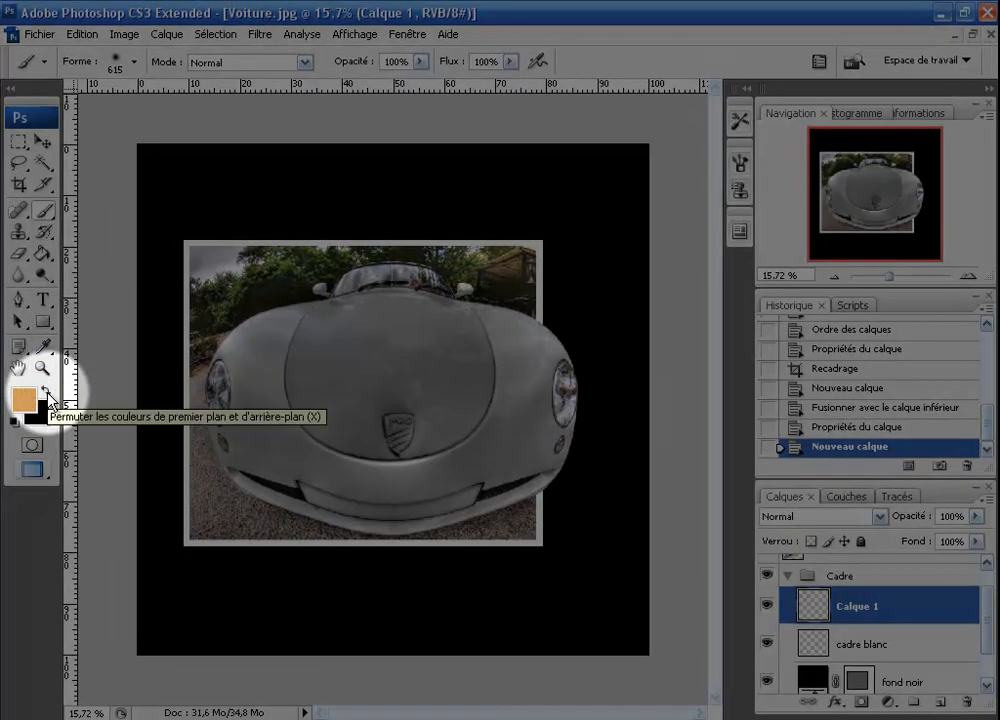
click(46, 394)
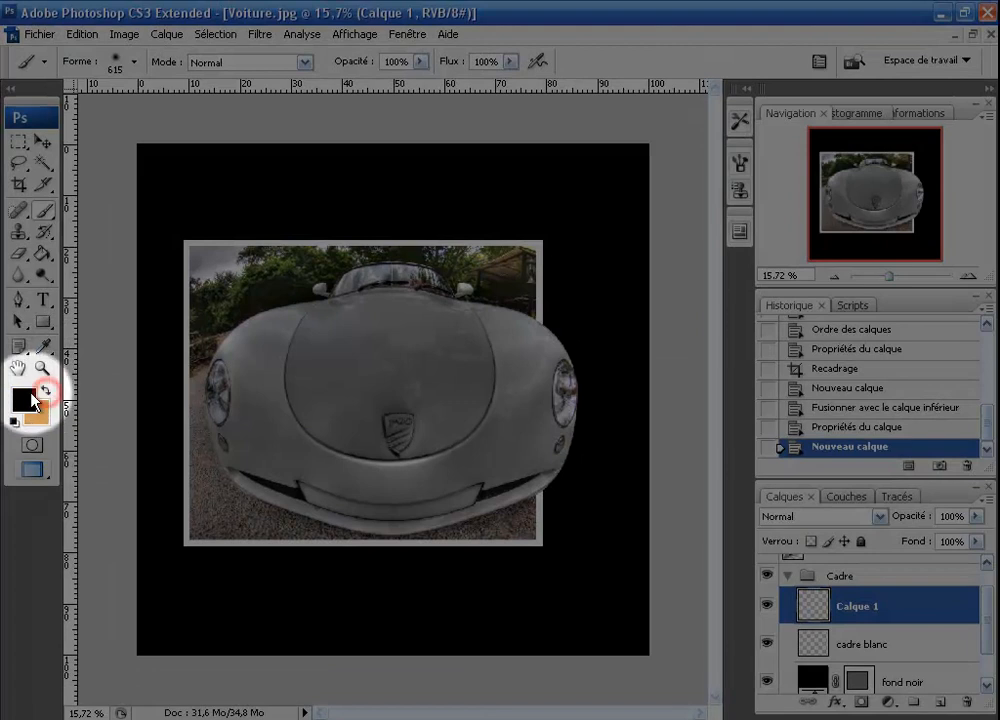
click(22, 398)
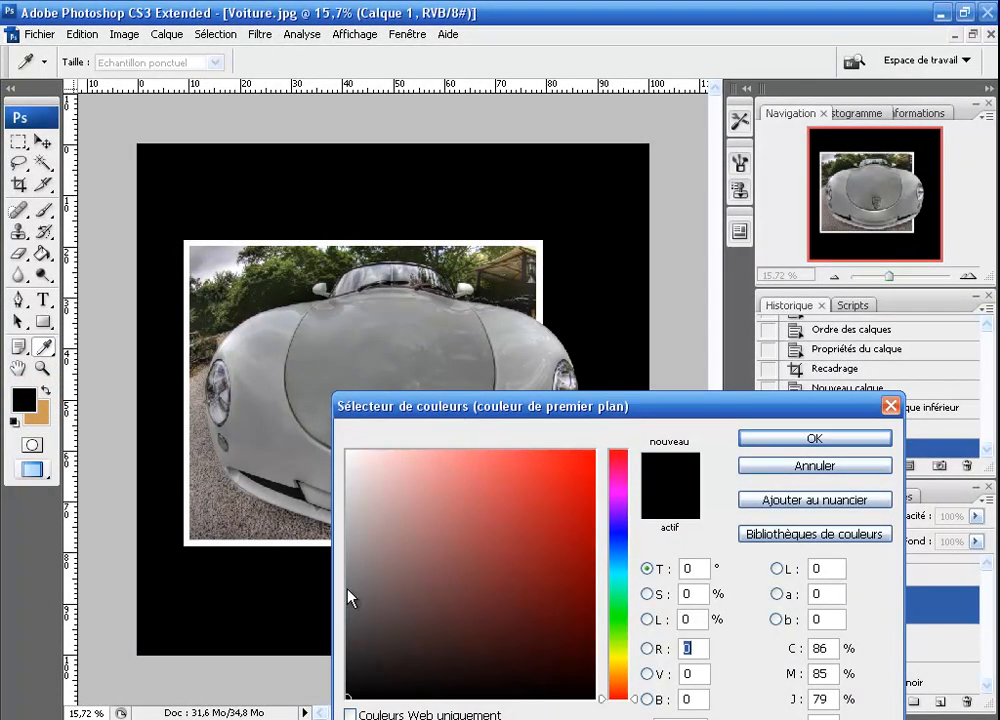
click(762, 443)
key(b)
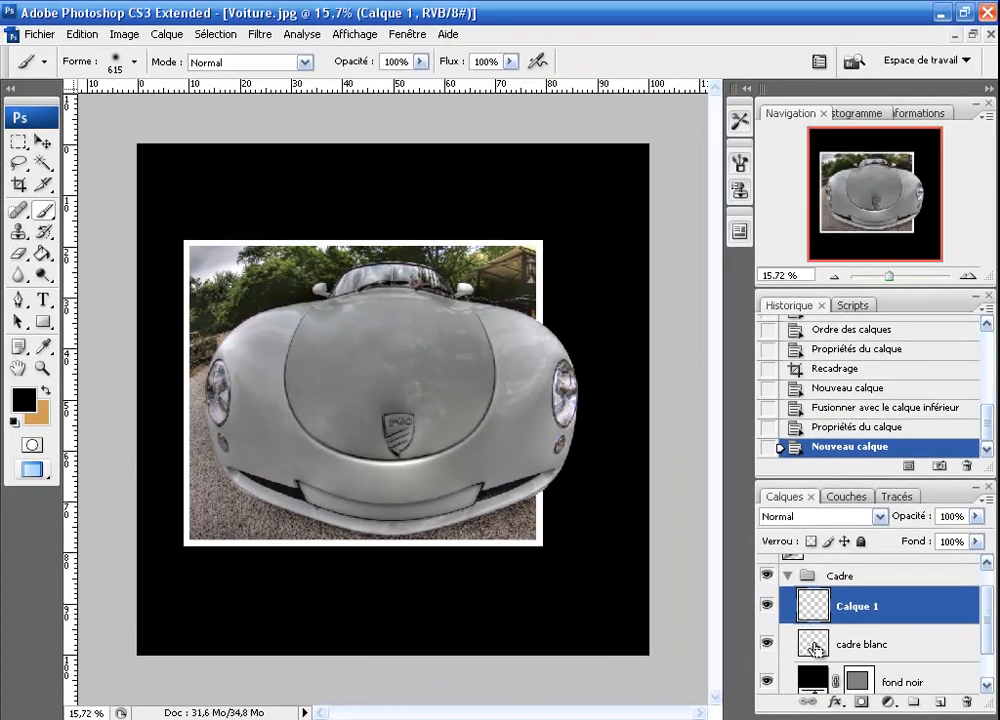
Load the cadre blanc layer's outline as a selection, dab black shadows where the car crosses the frame's right side, and deselect.
ctrl+click(445, 502)
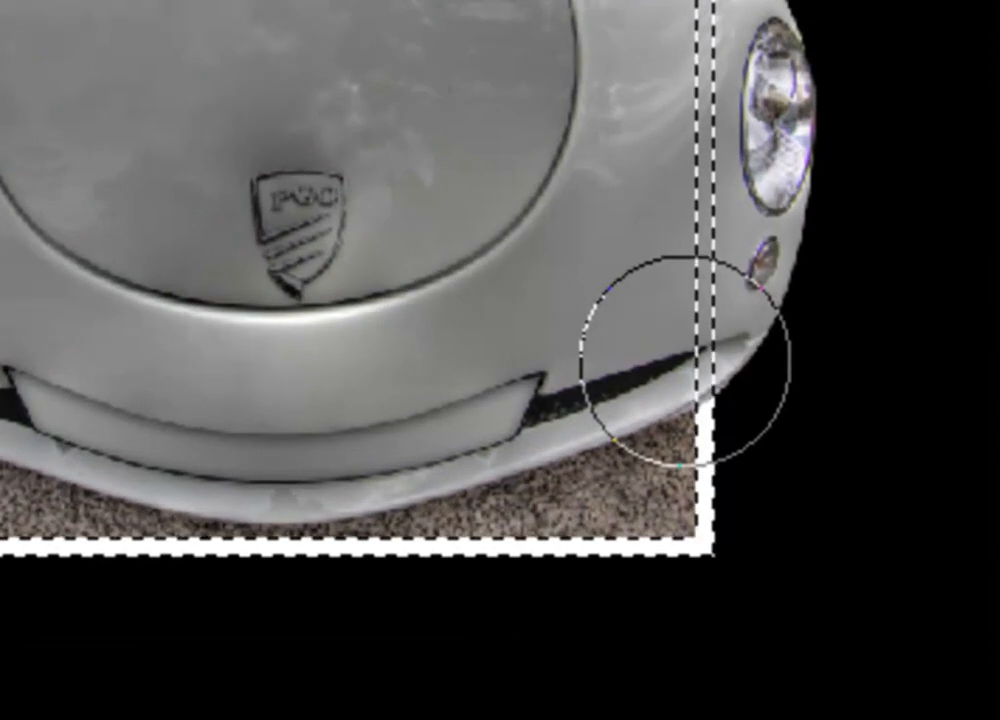
click(686, 362)
click(687, 359)
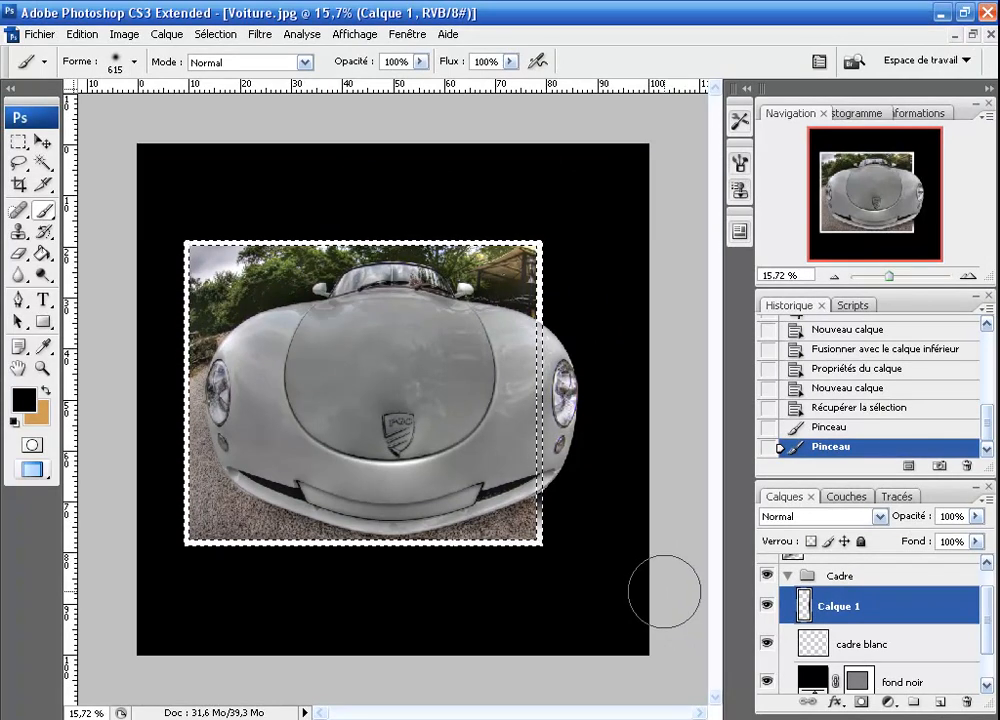
key(ctrl+d)
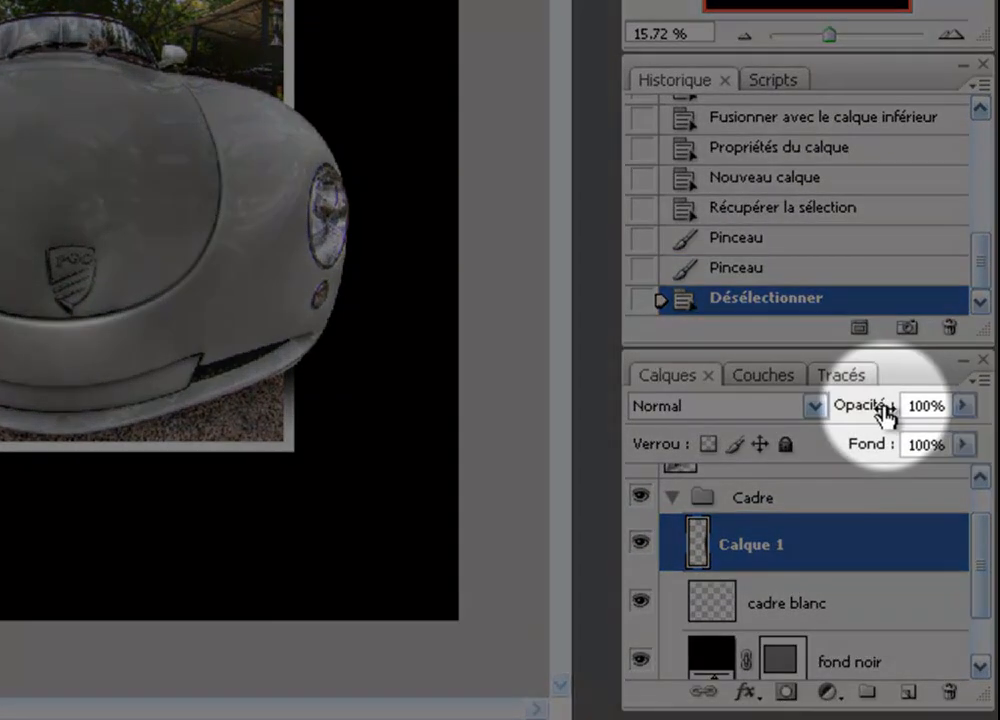
Set the shadow layer's opacity to 85% and collapse the Cadre group.
drag(886, 412, 862, 417)
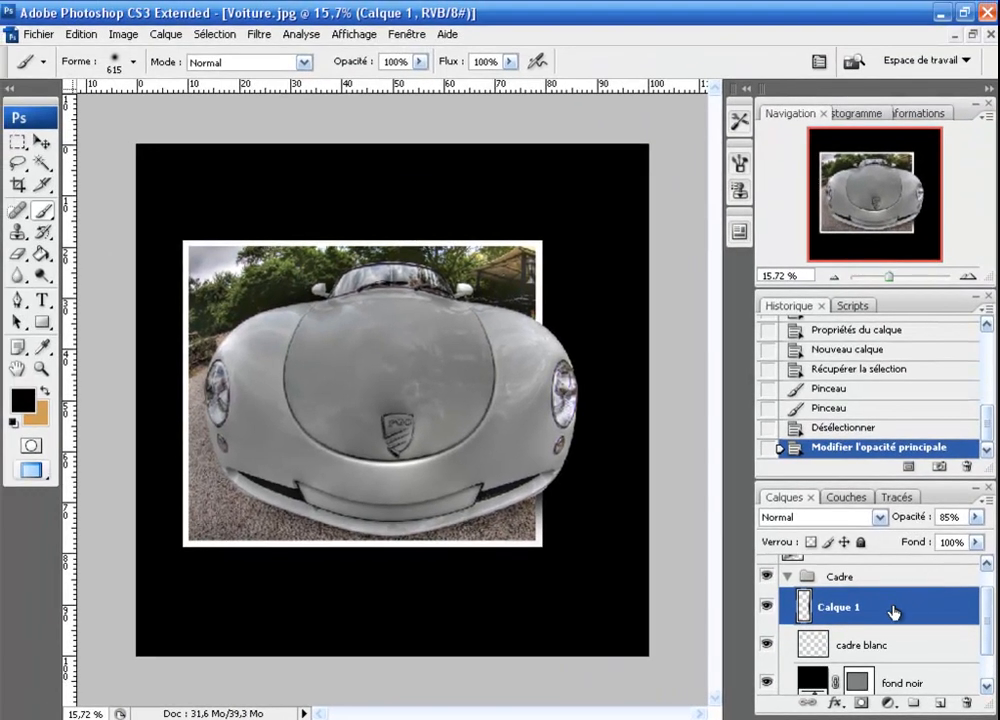
click(788, 578)
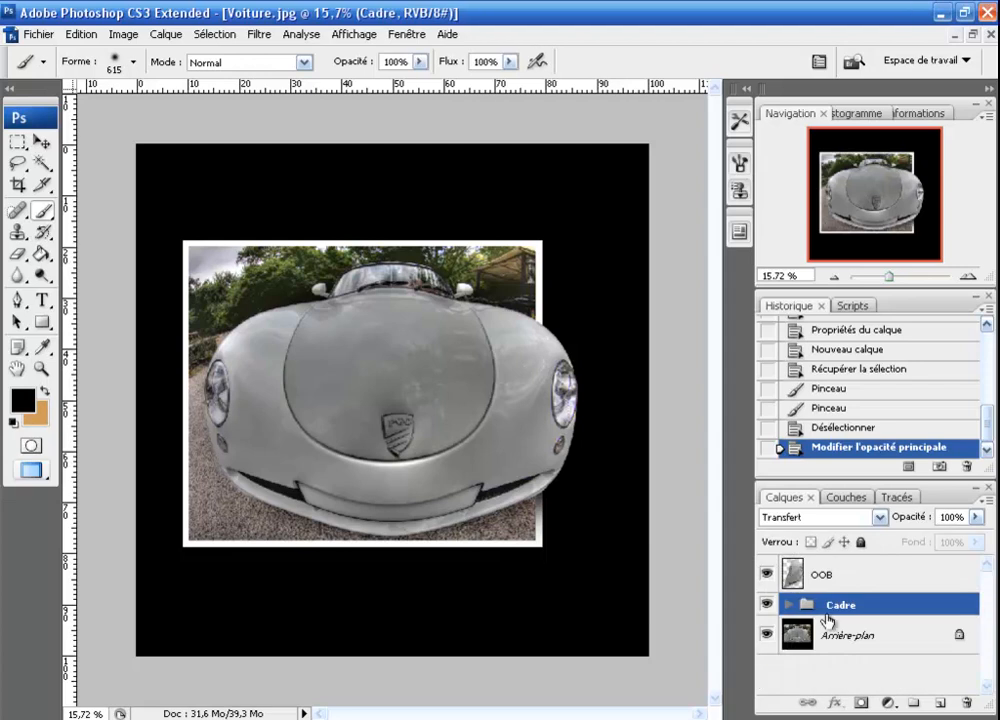